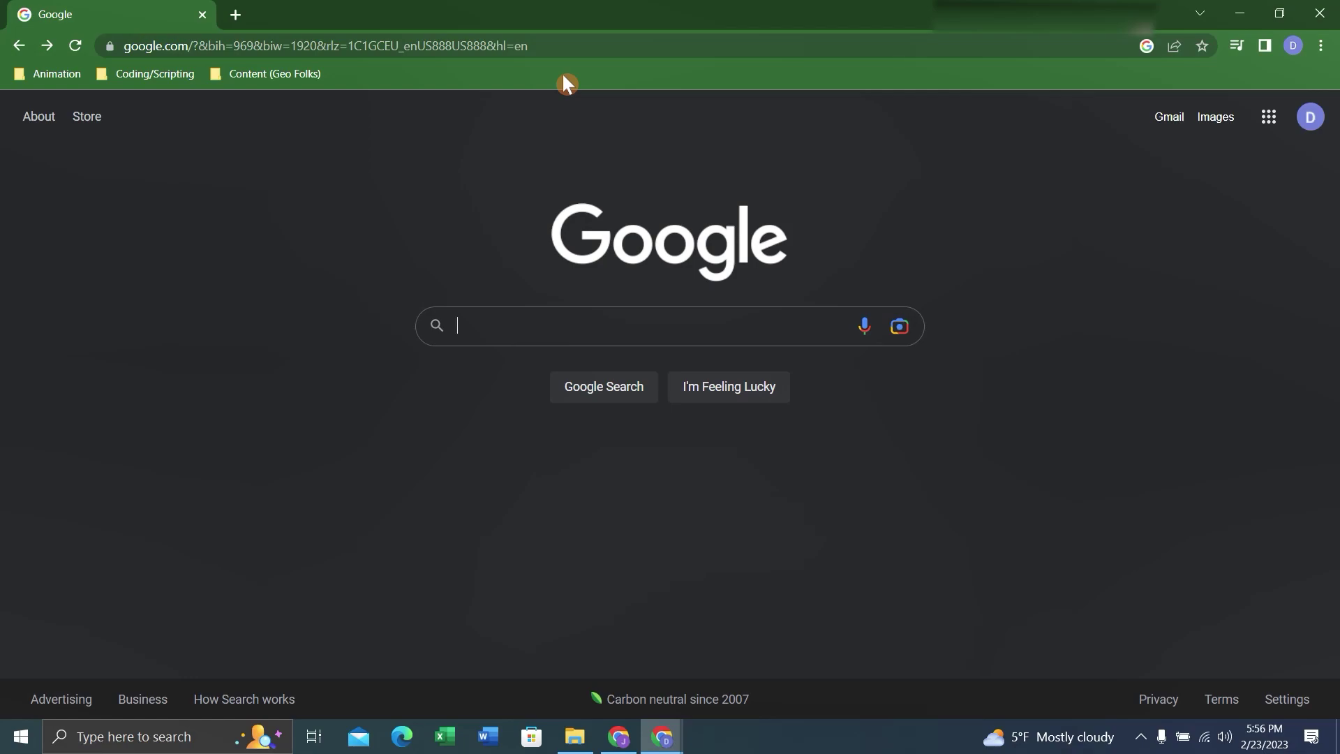
# Search Google for 'open ai' and scroll down through the results
pyautogui.click(562, 49)
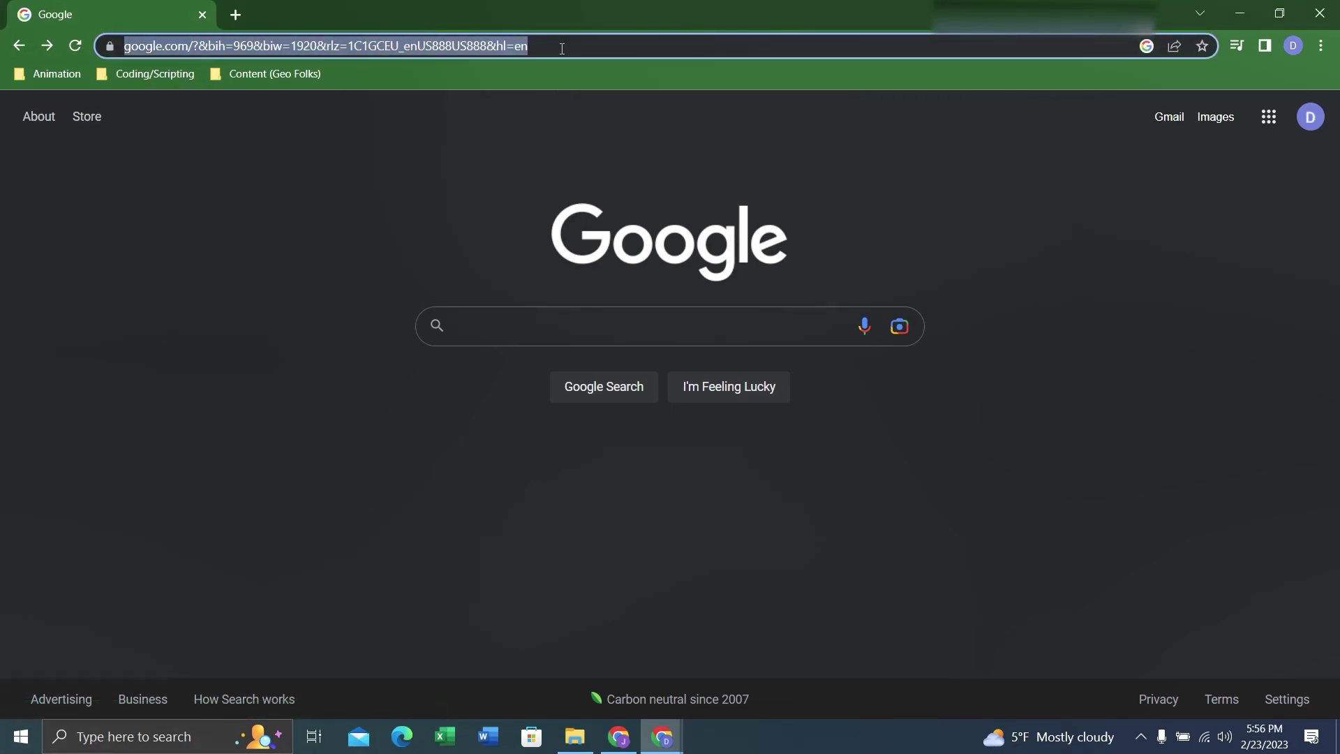
pyautogui.write('open')
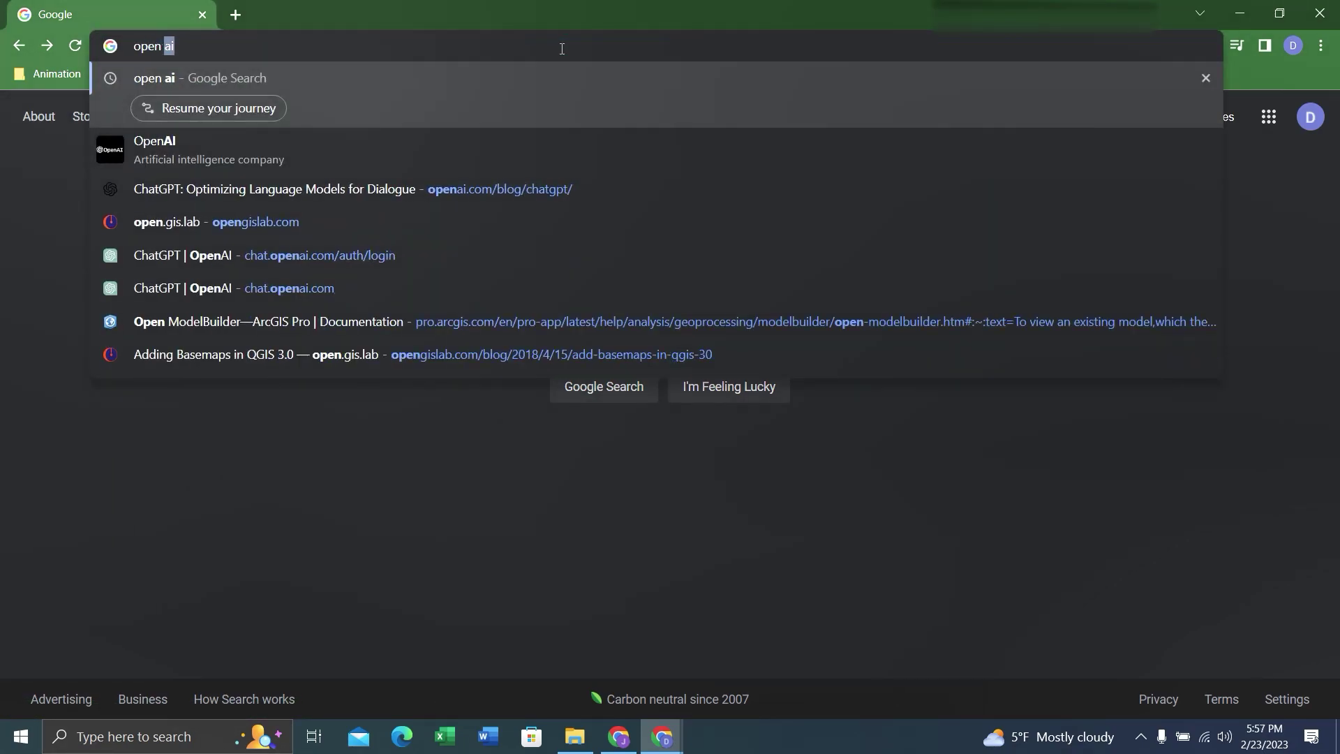
pyautogui.press('Return')
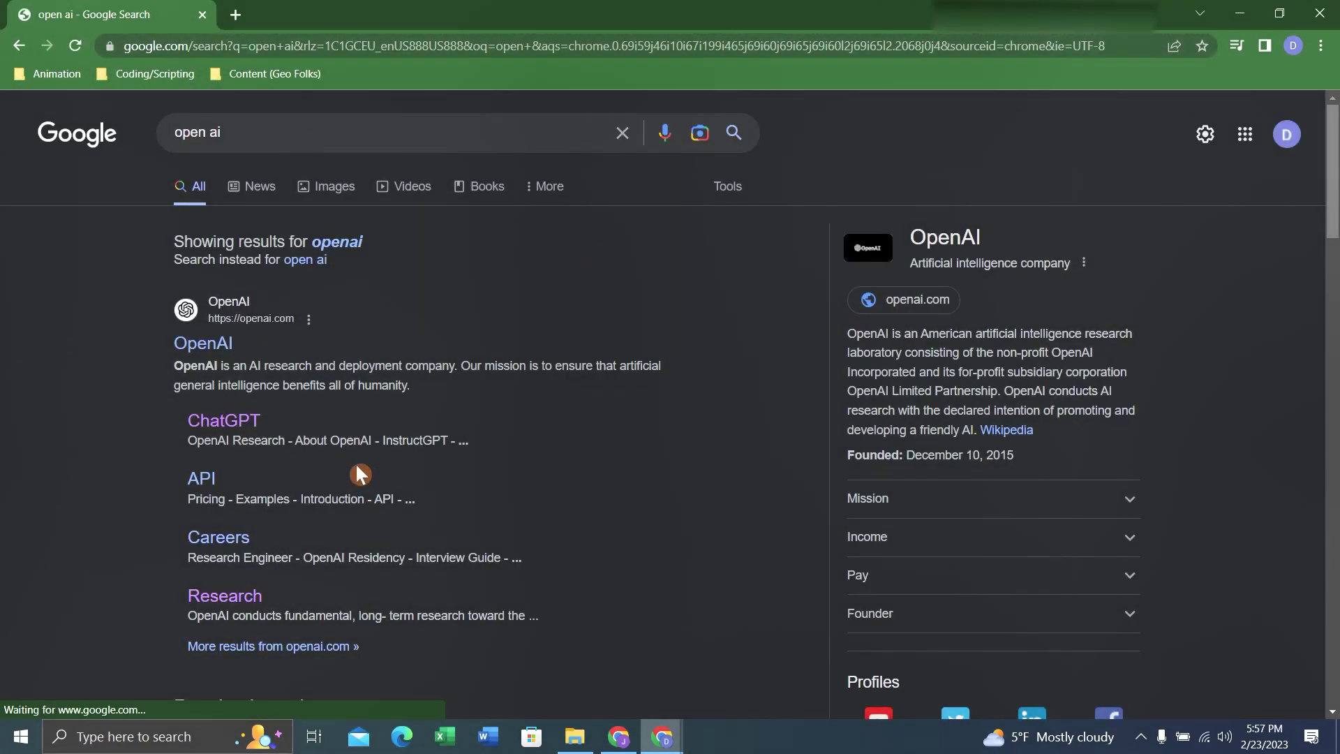
pyautogui.scroll(-2, 356, 468)
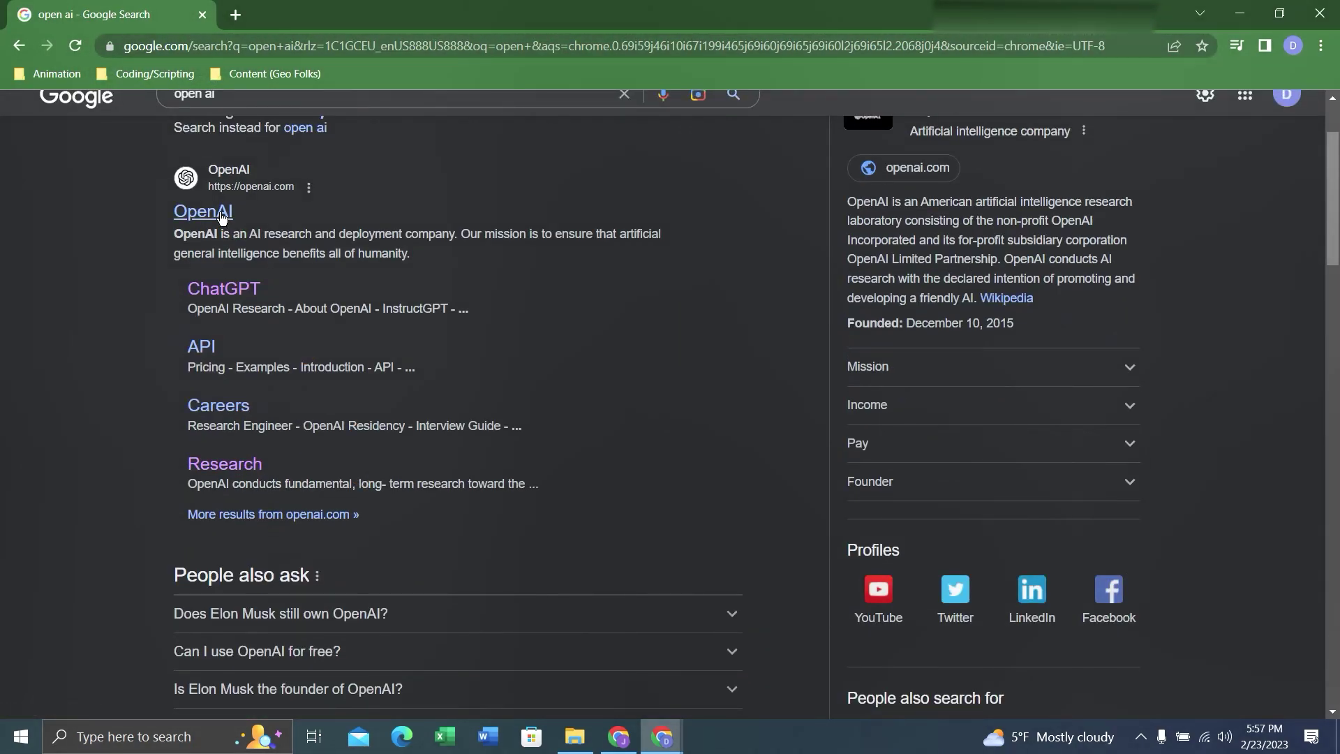
# Open OpenAI's 'ChatGPT: Optimizing Language Models for Dialogue' blog post and scroll through it
pyautogui.click(236, 297)
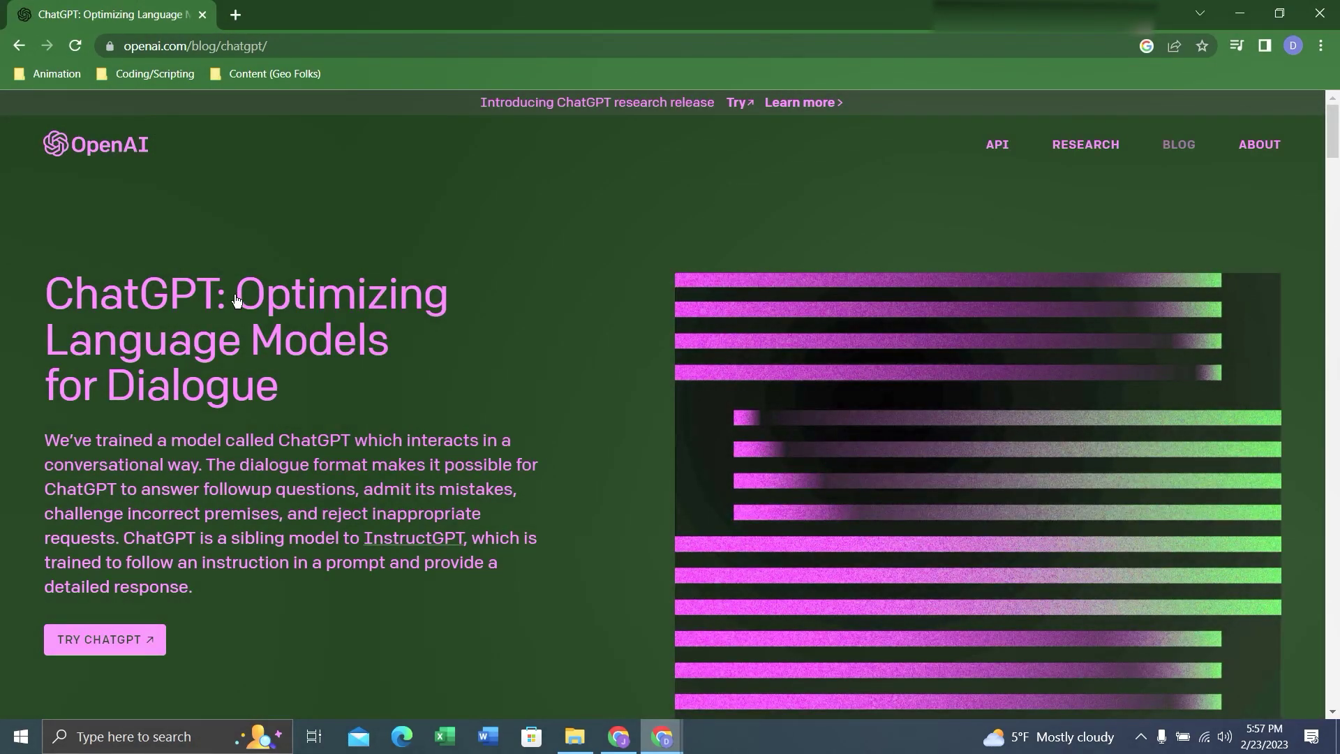
pyautogui.scroll(-1, 191, 293)
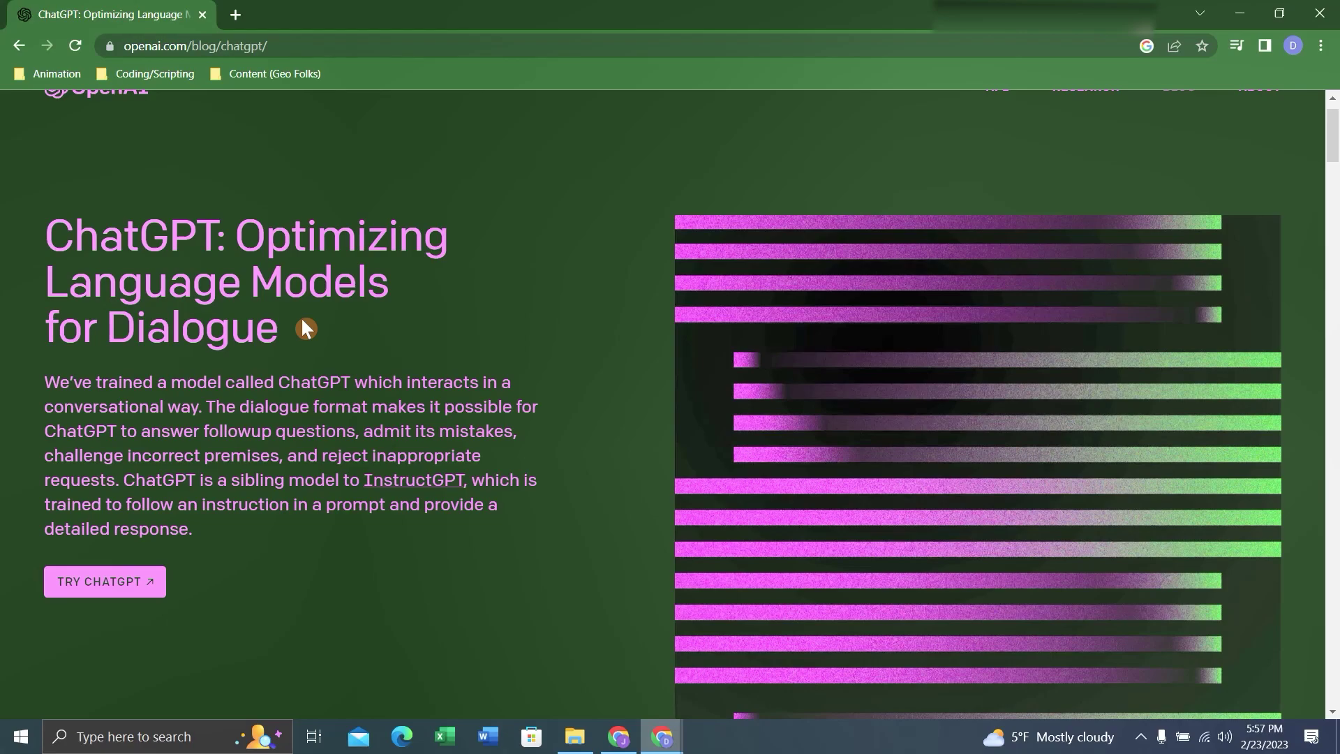
pyautogui.scroll(1, 632, 344)
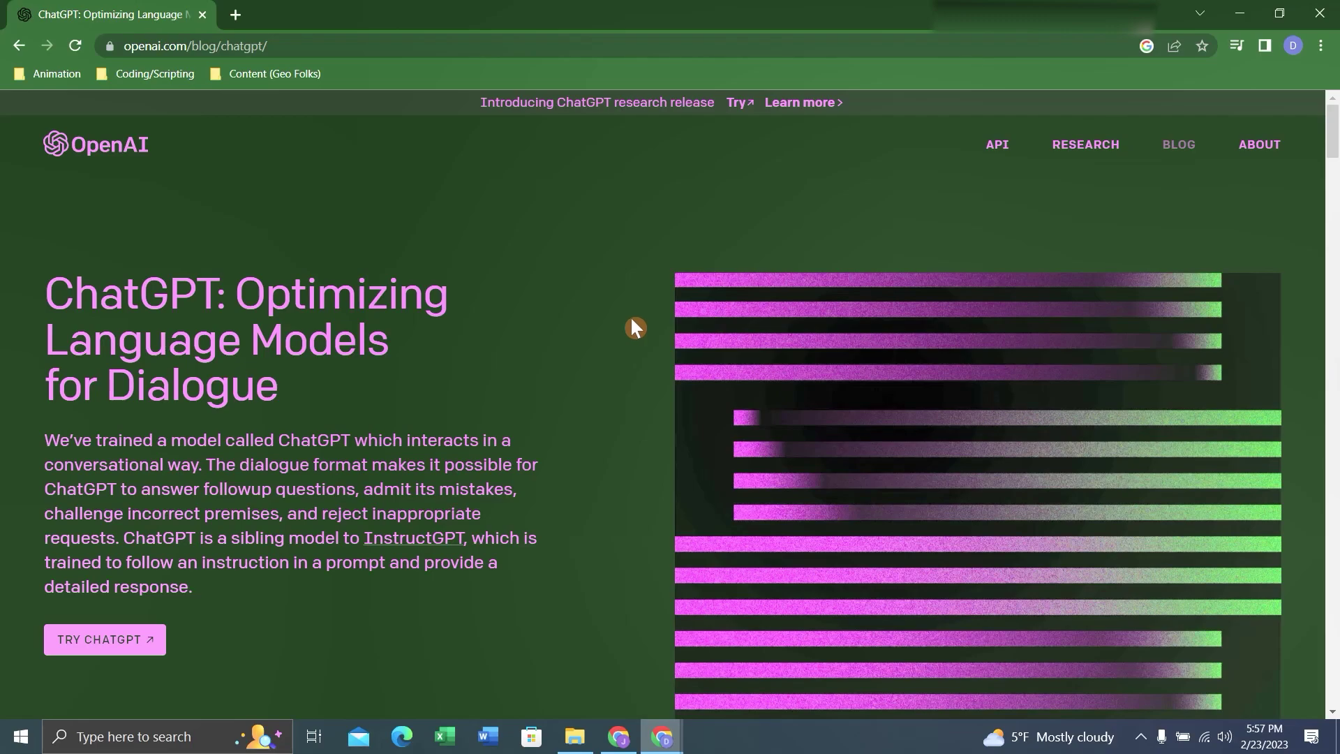
# Launch ChatGPT from the blog's Try banner and go through Sign up / Log in
pyautogui.click(732, 105)
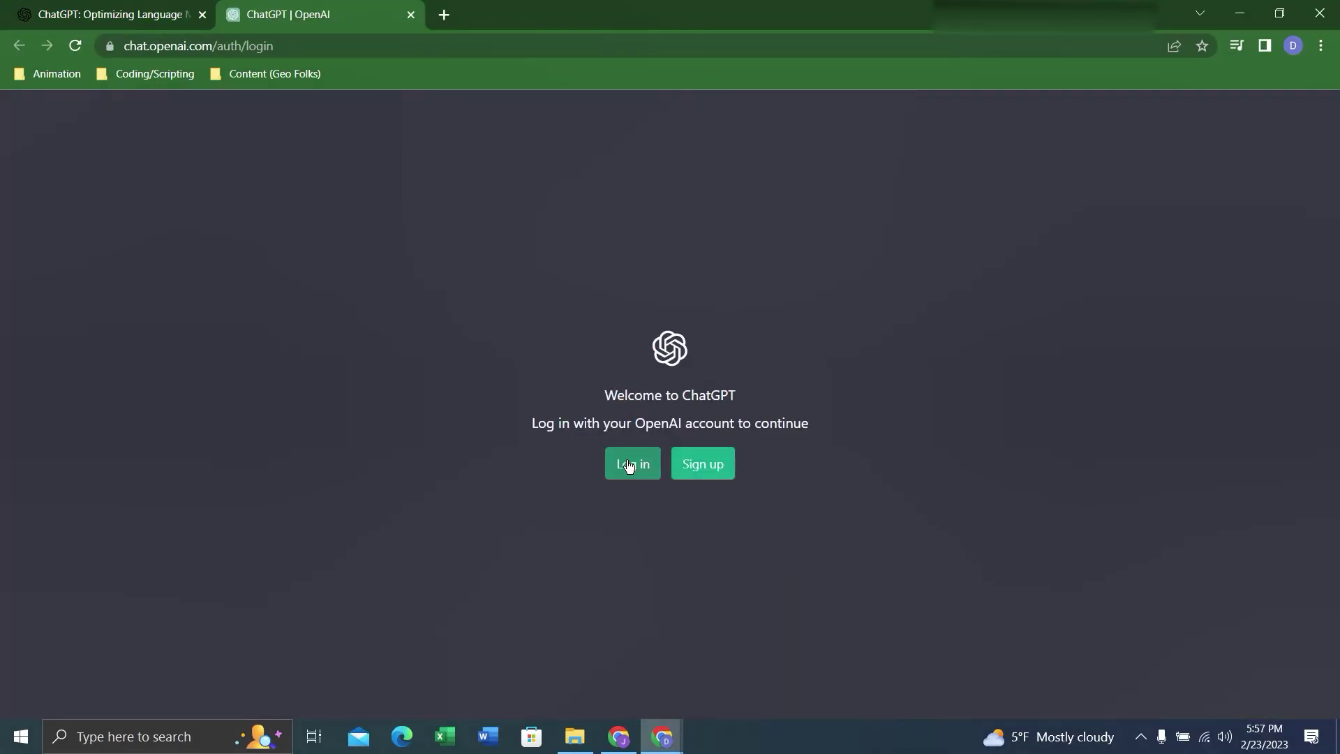
pyautogui.click(705, 462)
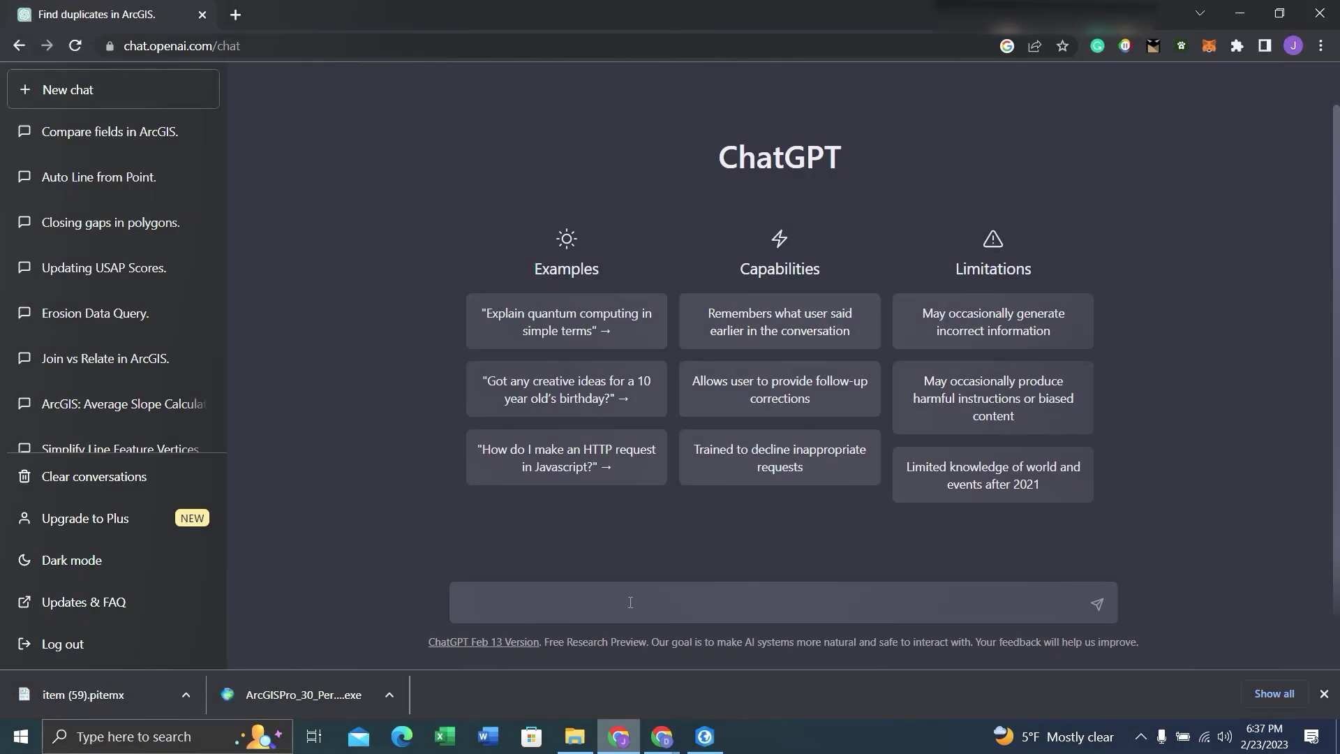
# Paste the ArcGIS Pro duplicates question into ChatGPT, send it, and review the Find Identical steps
pyautogui.rightClick(635, 602)
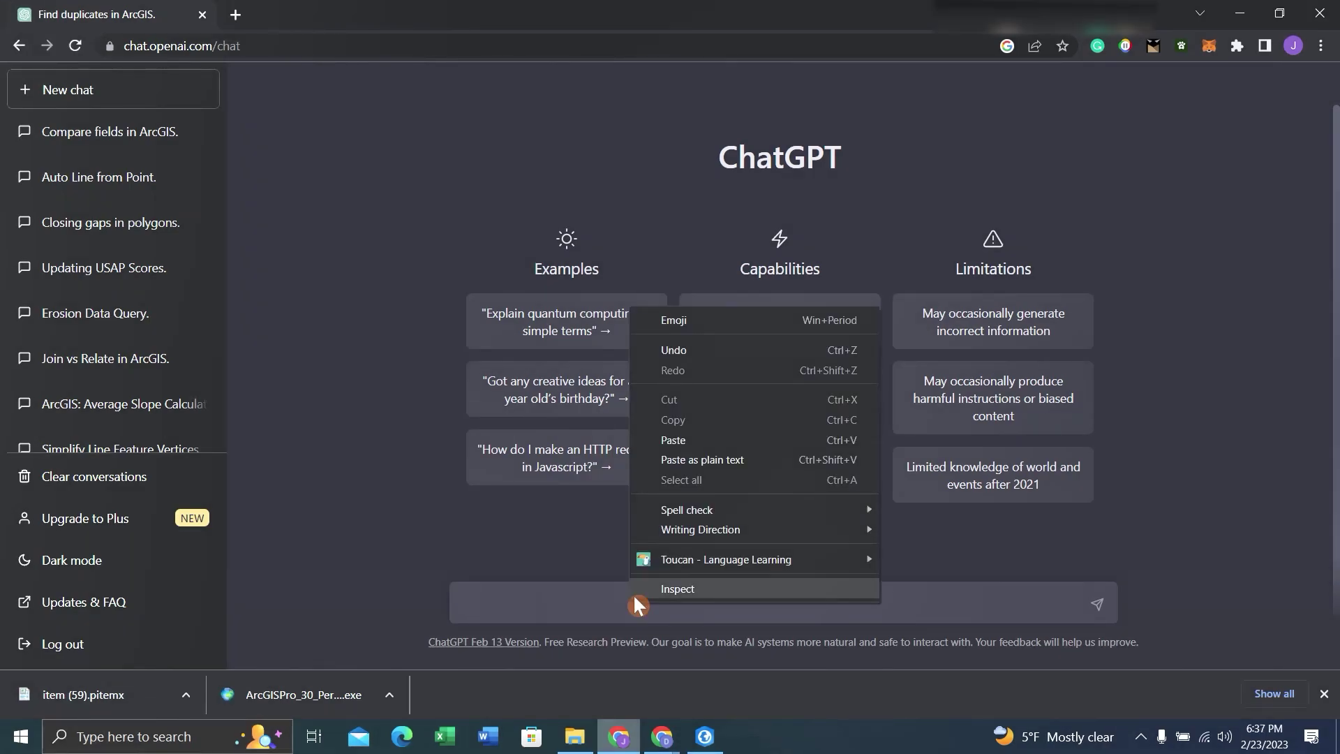
pyautogui.click(701, 440)
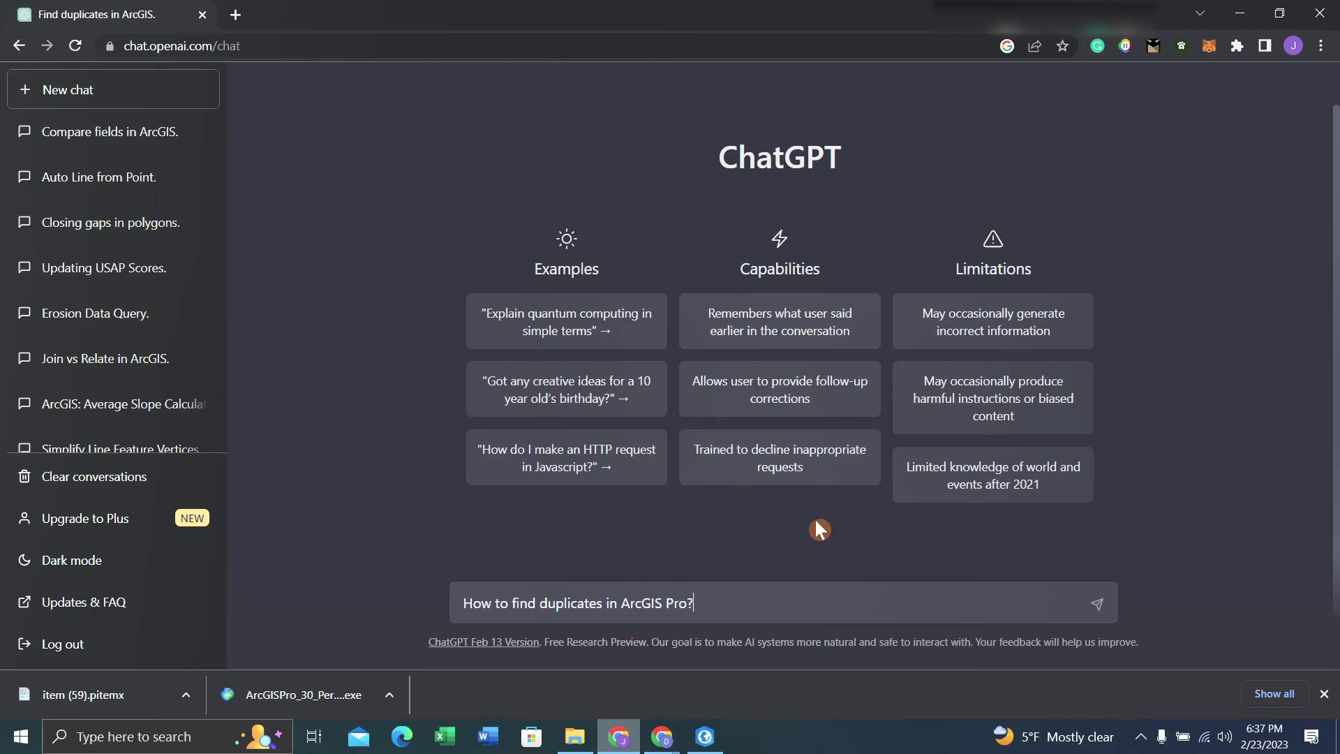
pyautogui.click(1094, 606)
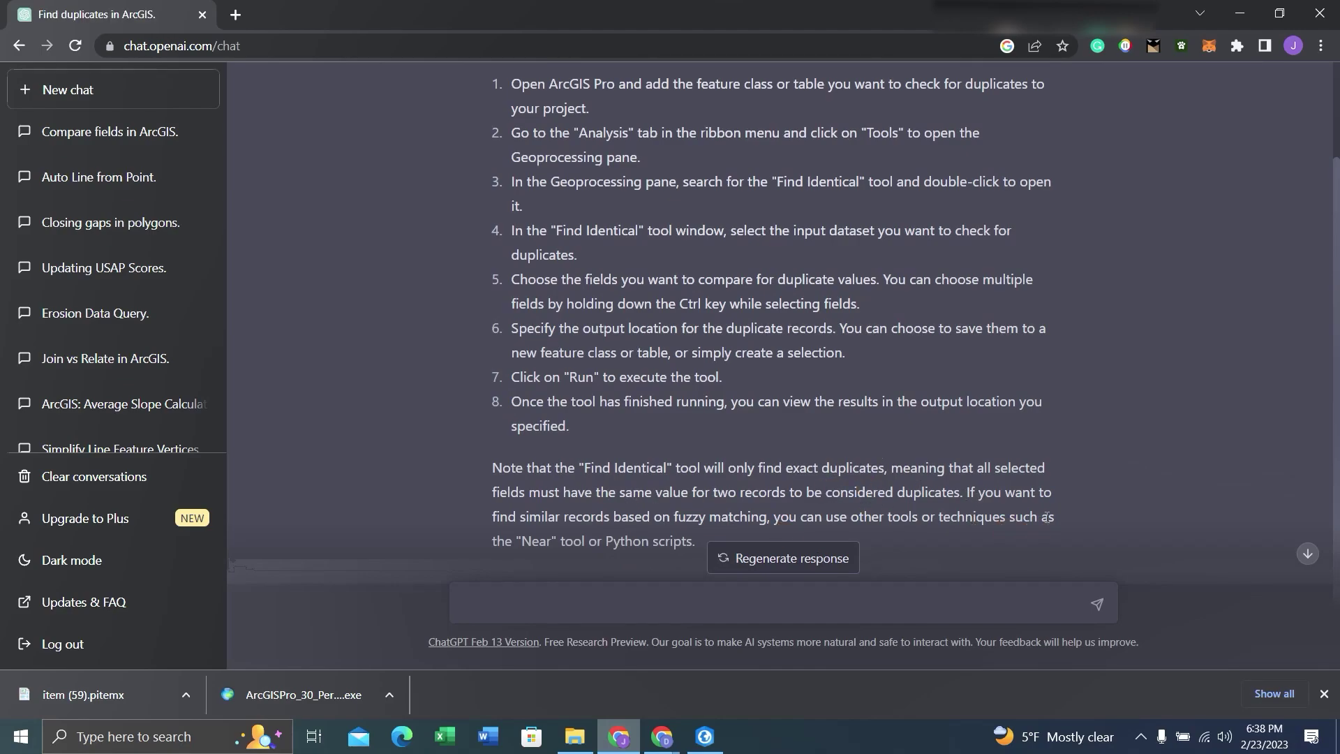
pyautogui.scroll(2, 1047, 517)
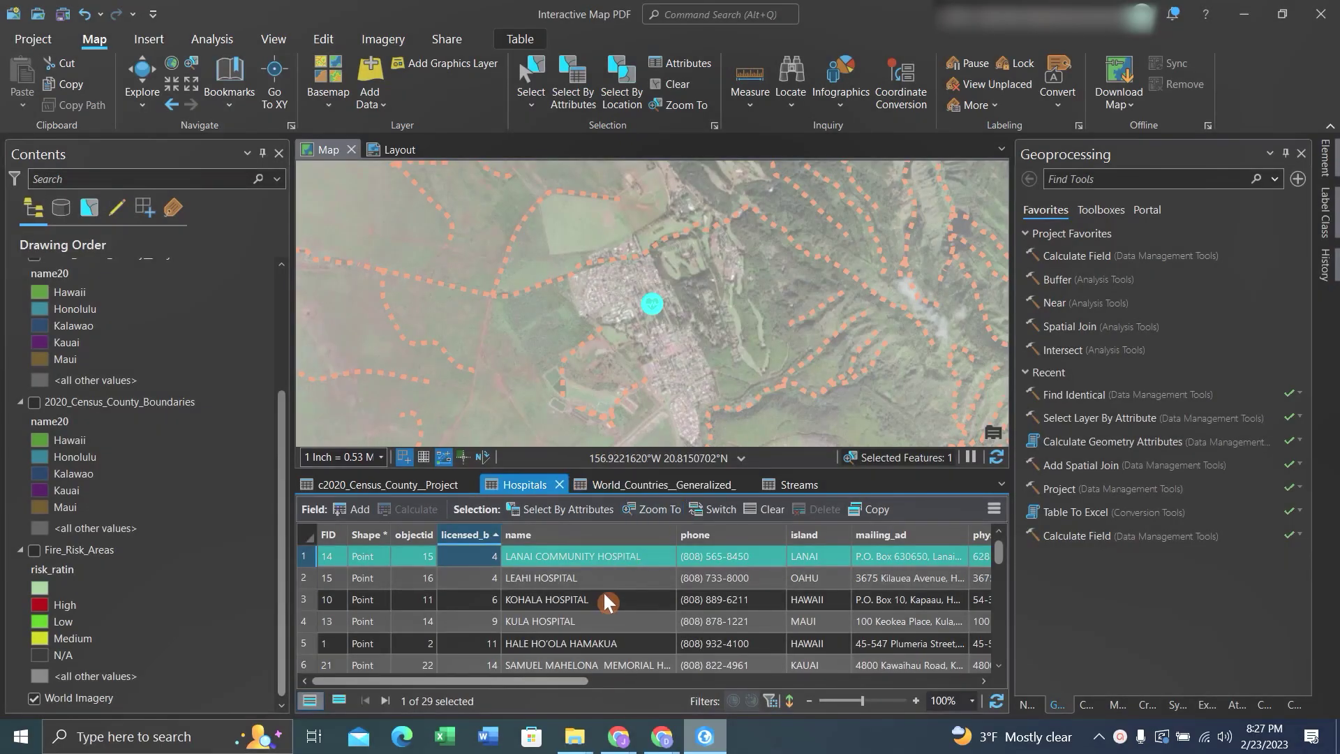
# Search the Analysis tab's geoprocessing tools for 'Find Identical'
pyautogui.scroll(-3, 603, 590)
pyautogui.scroll(3, 603, 590)
pyautogui.click(210, 41)
pyautogui.click(206, 77)
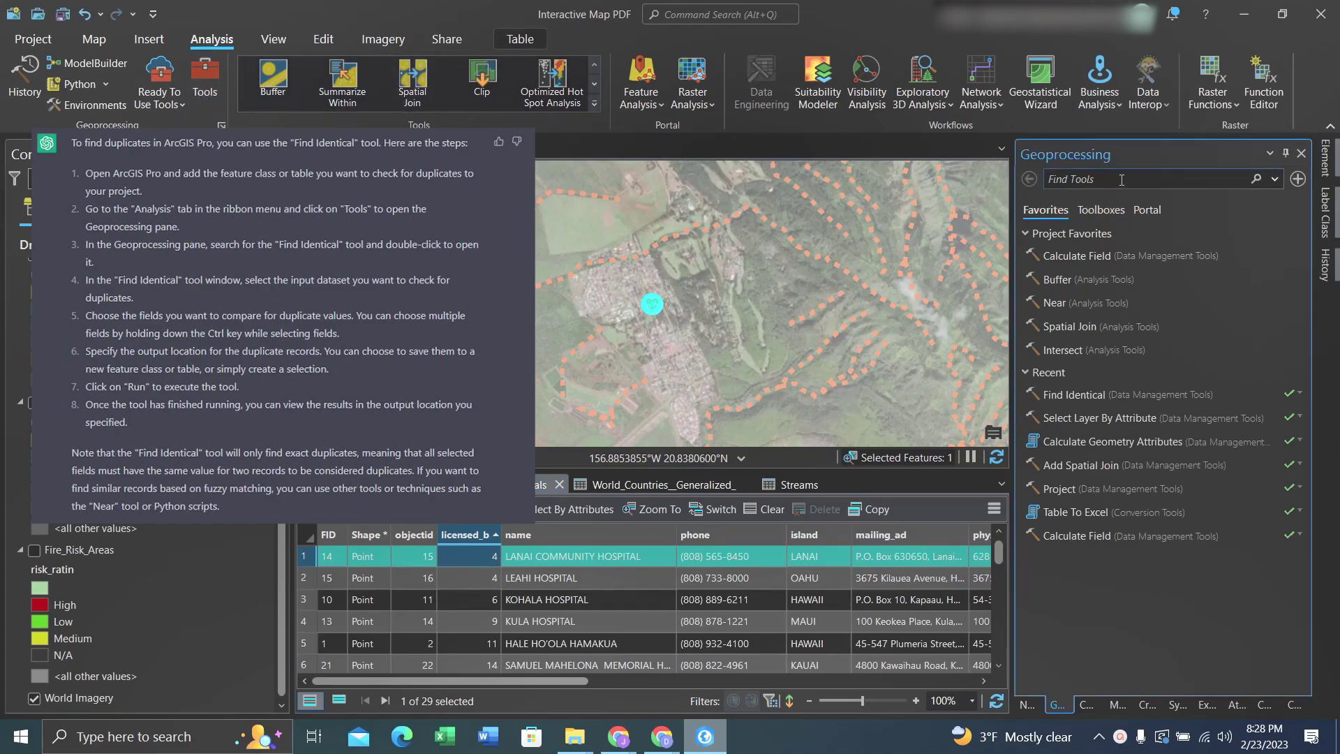
pyautogui.write('Find Identical')
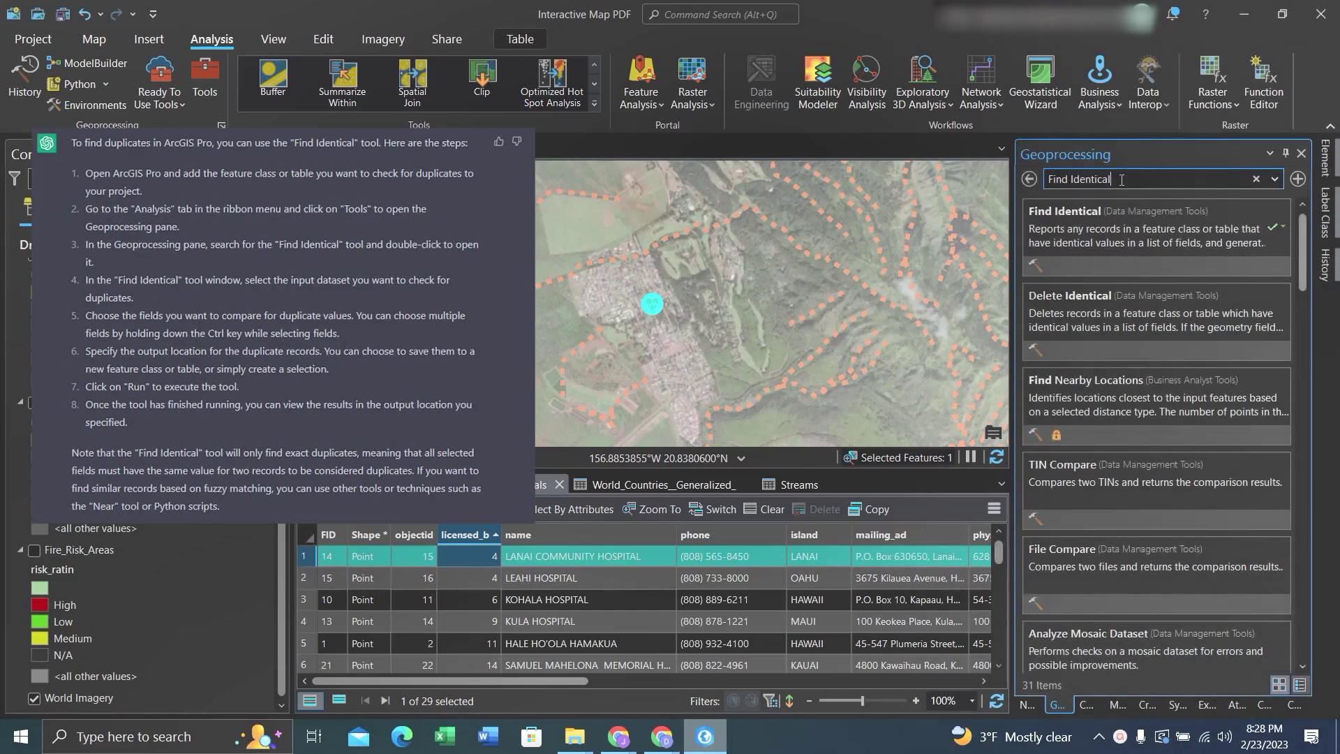
# Open Find Identical with Hospitals as input and licensed_b as the compare field
pyautogui.click(1164, 228)
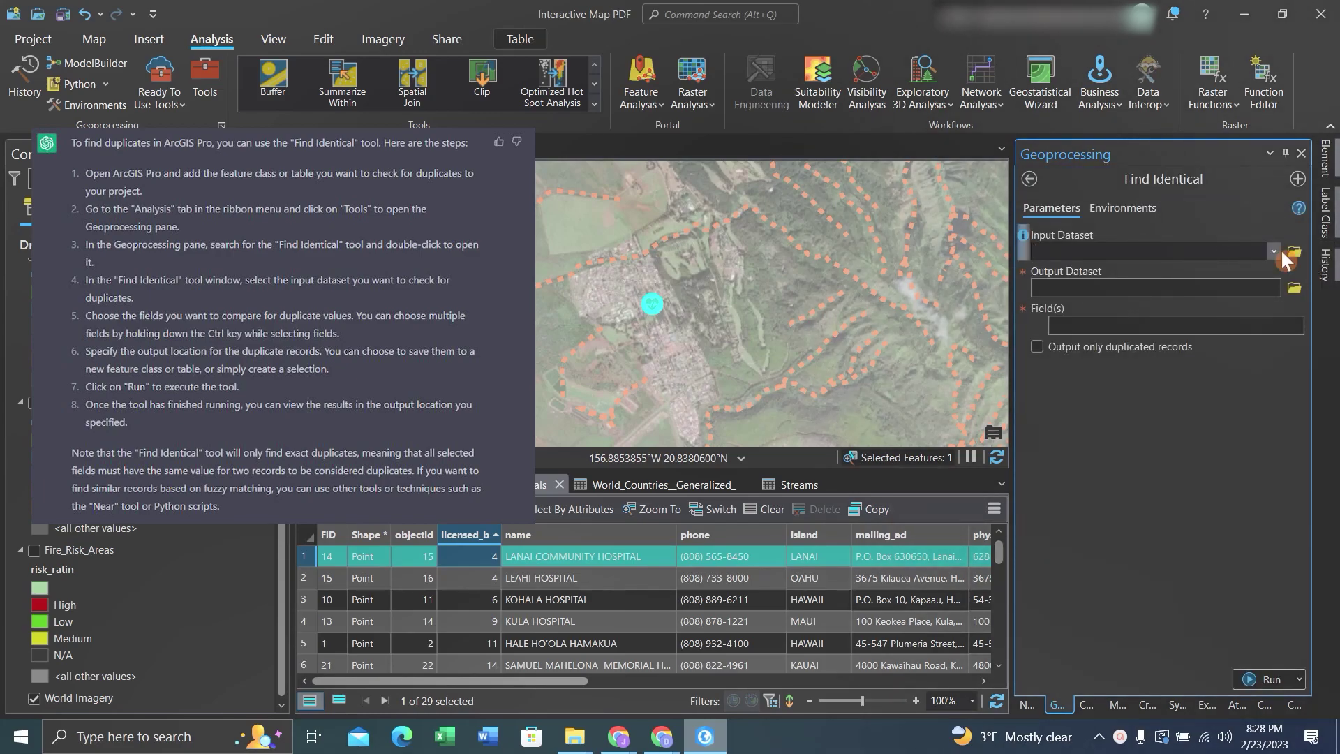
pyautogui.click(1274, 249)
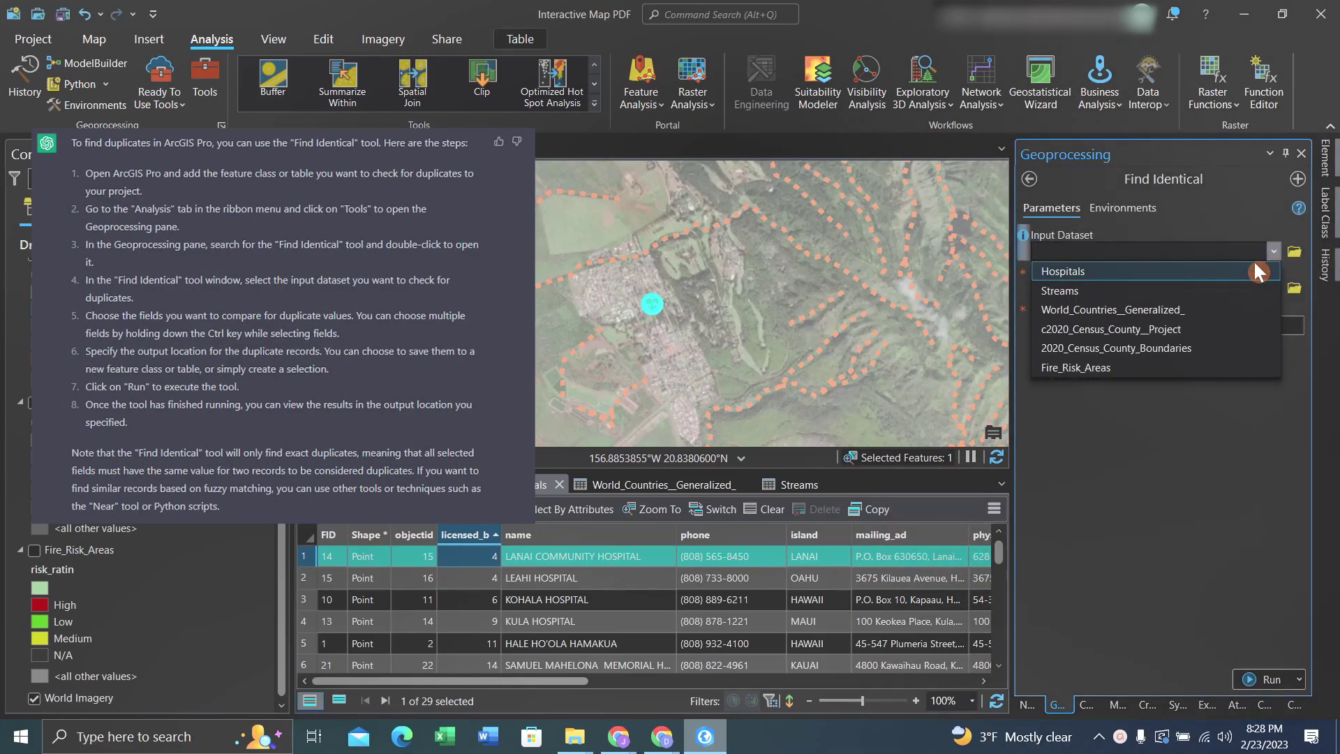
pyautogui.click(1254, 270)
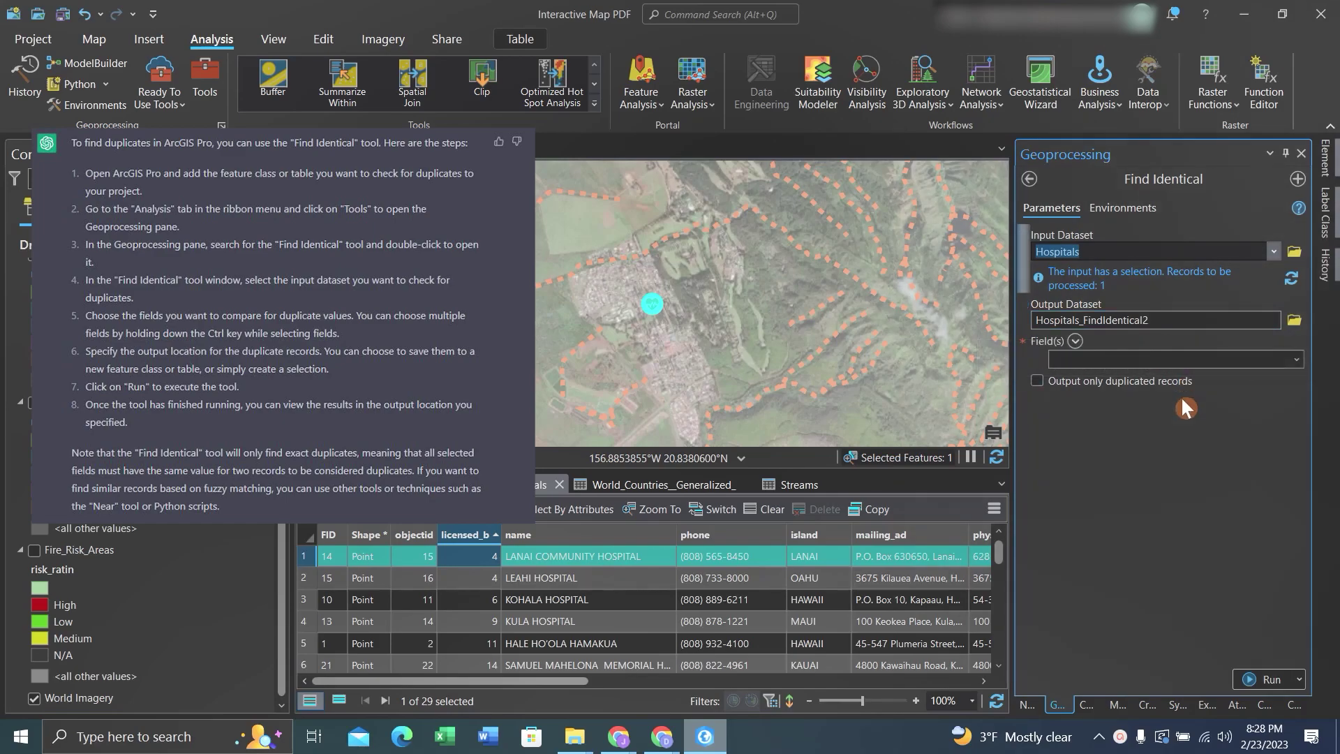
pyautogui.click(1296, 359)
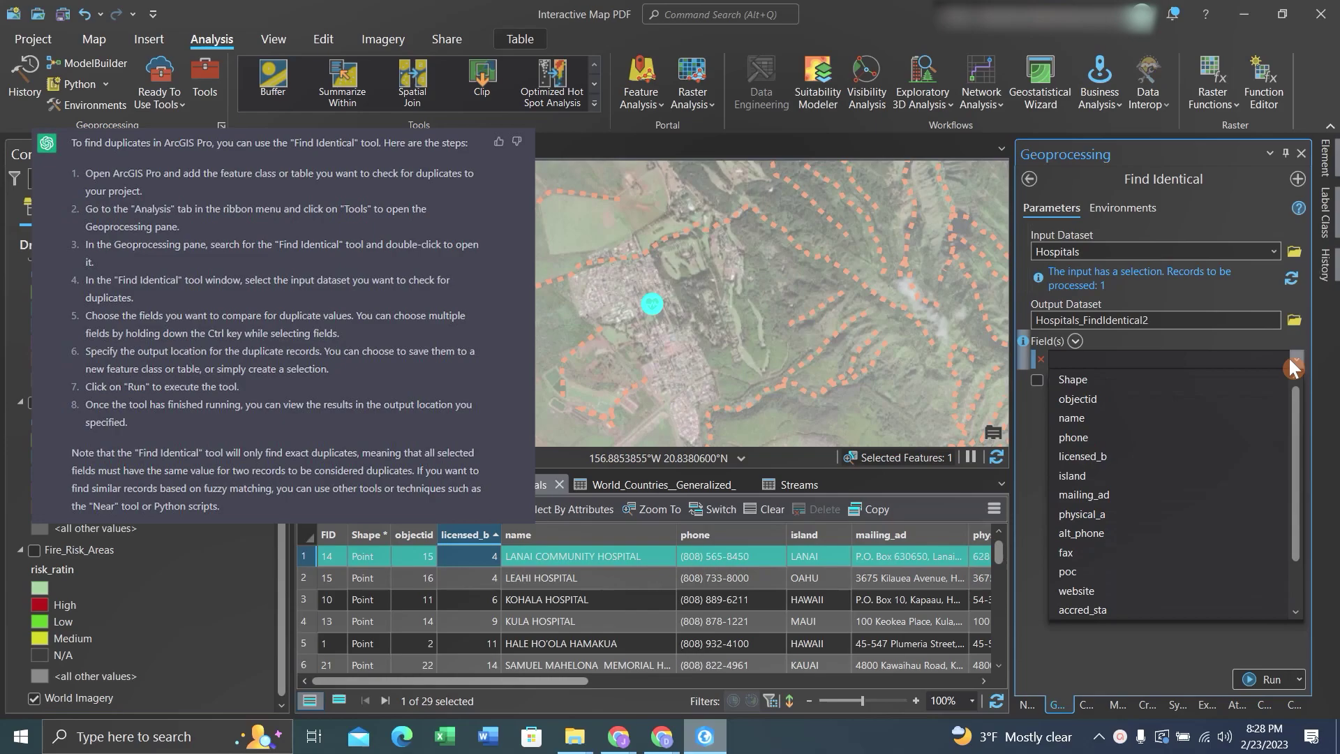
pyautogui.click(1115, 457)
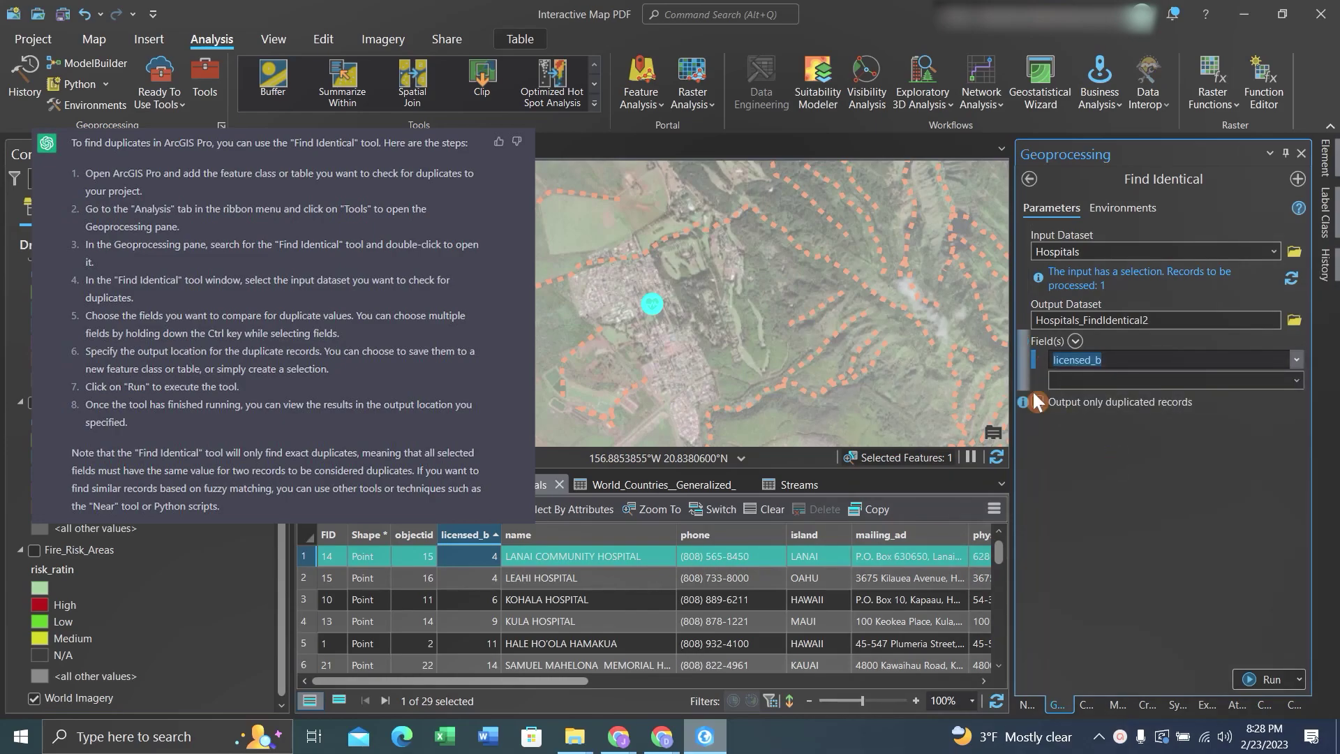
# Clear the selection, enable 'Output only duplicated records', and run the tool
pyautogui.click(94, 39)
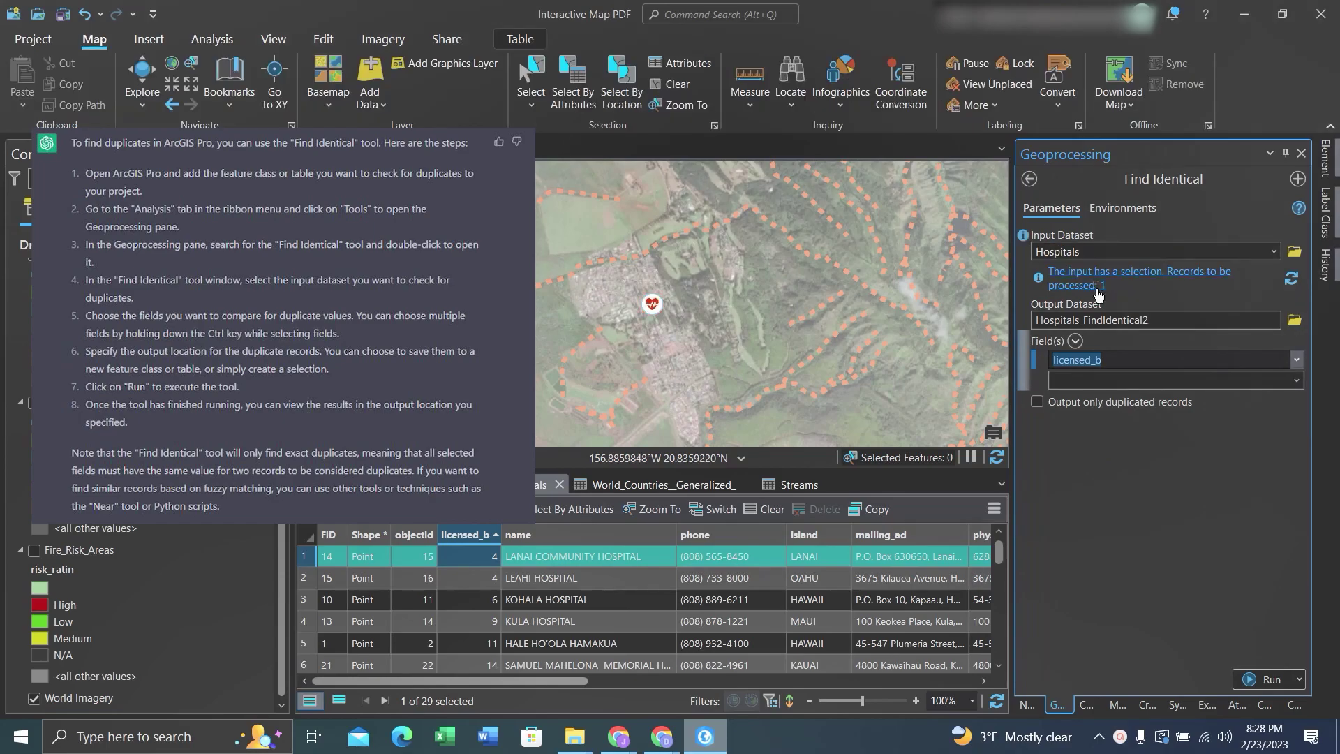
pyautogui.click(671, 83)
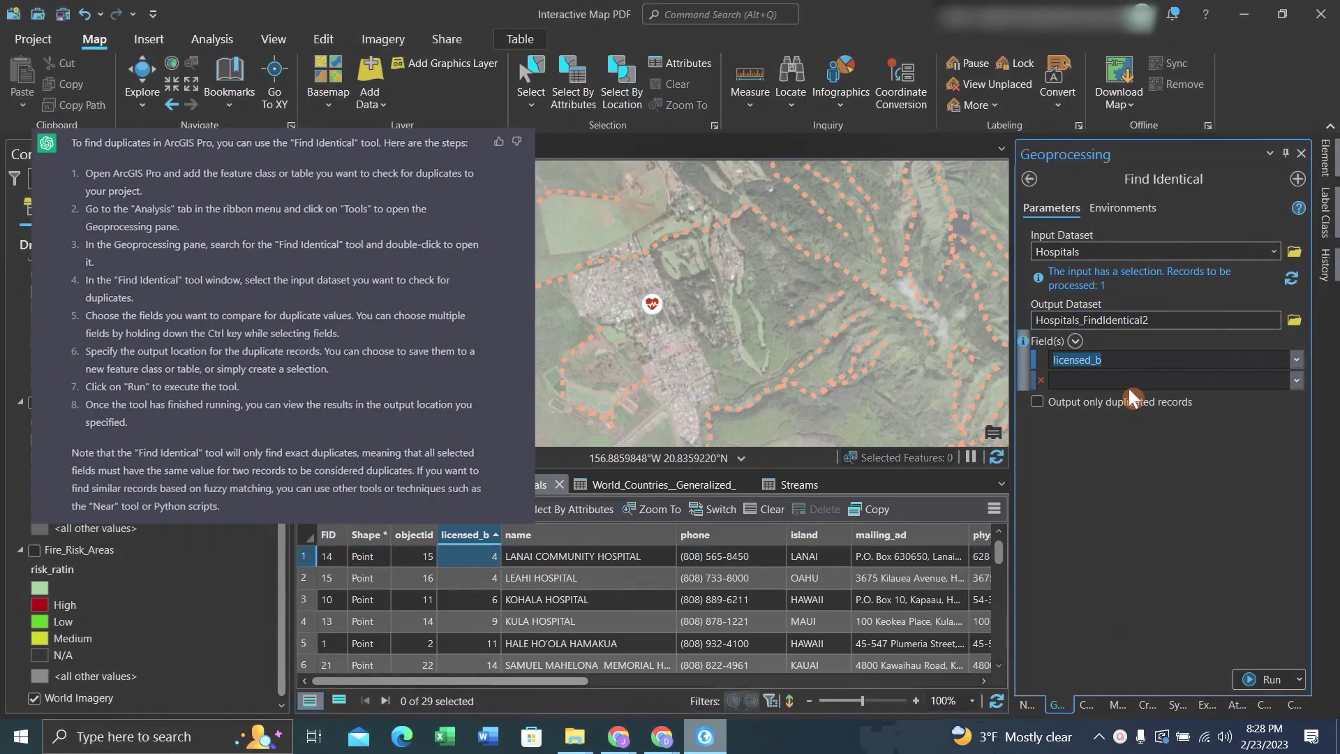
pyautogui.click(1038, 402)
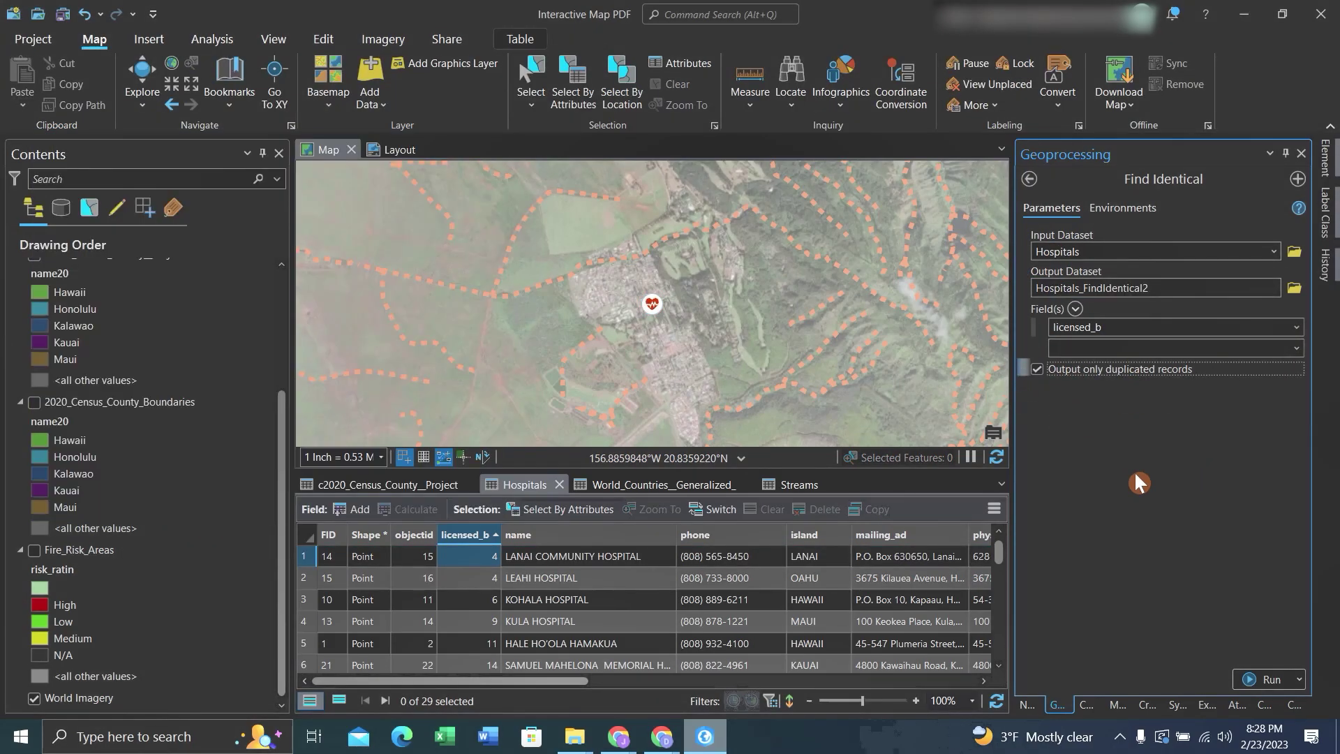
pyautogui.scroll(-3, 612, 613)
pyautogui.scroll(3, 608, 614)
pyautogui.click(1265, 679)
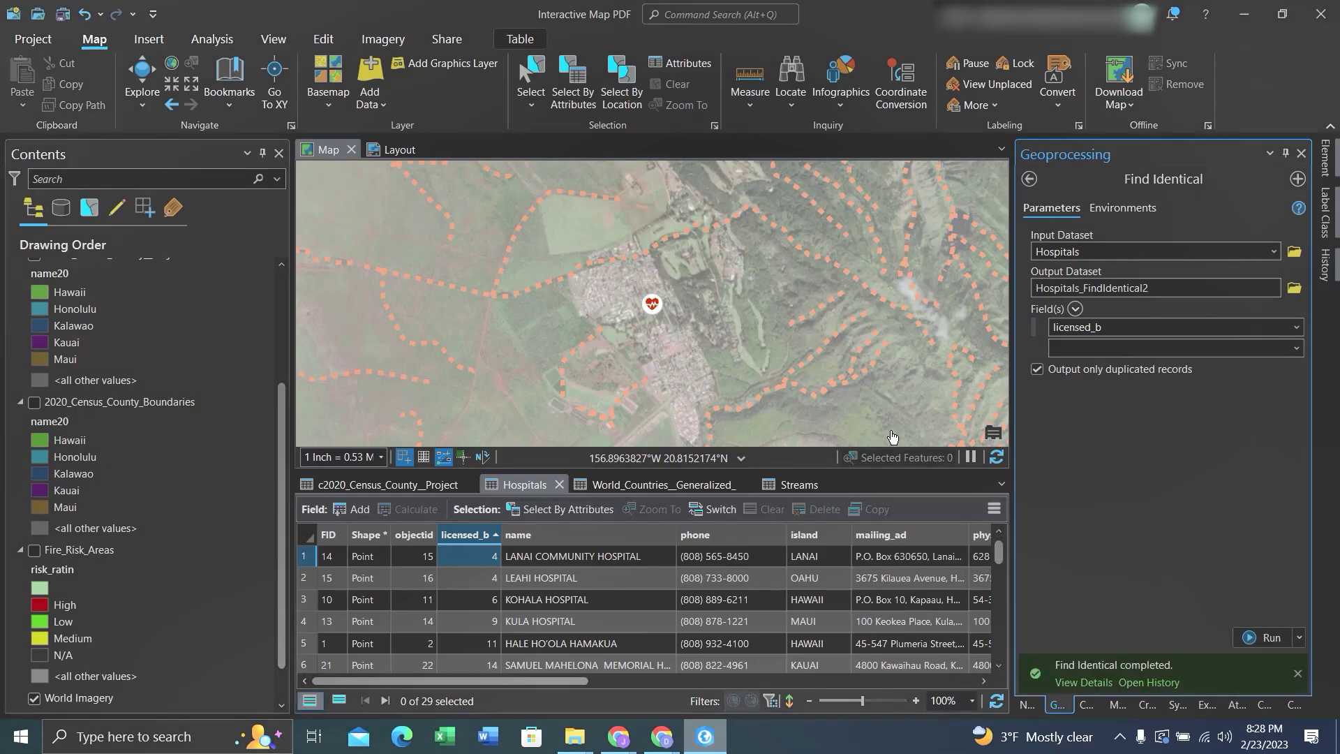
# Open Hospitals_FindIdentical2 to inspect its four duplicate records, then return to the Hospitals table
pyautogui.scroll(-1, 239, 449)
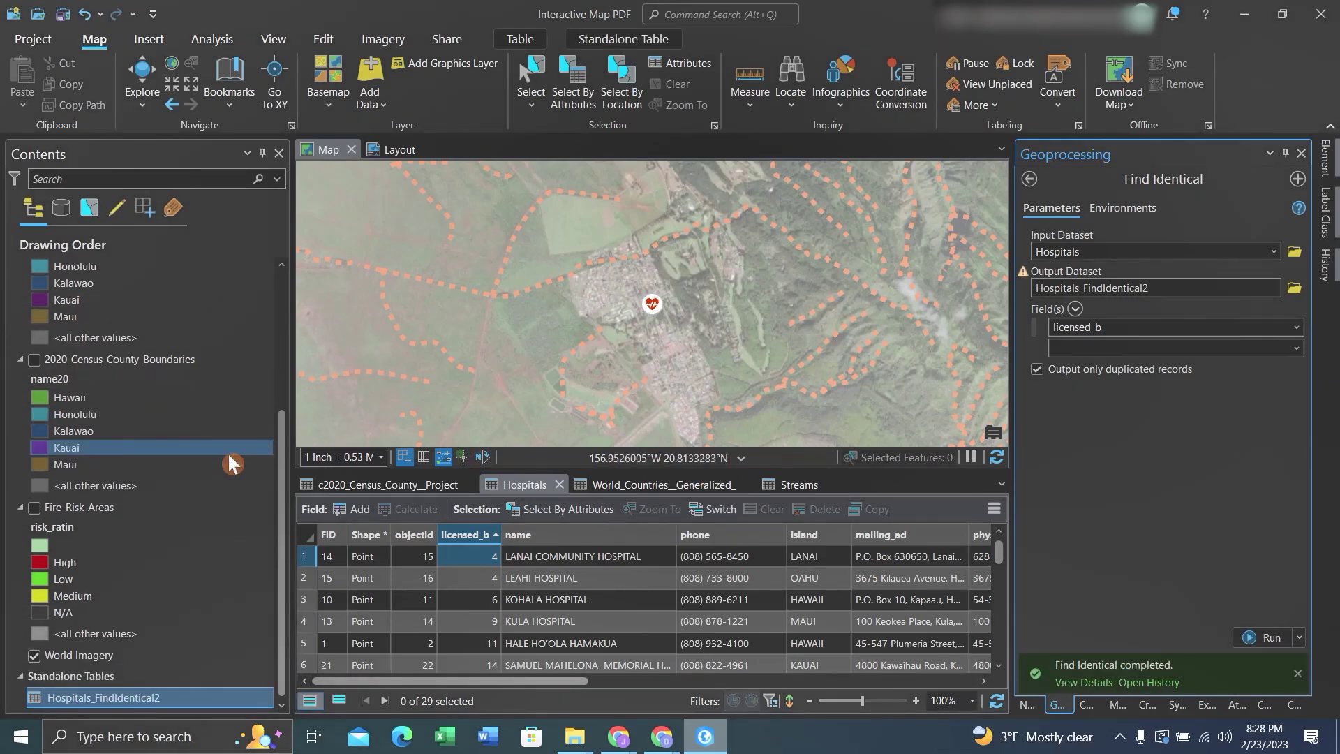
pyautogui.scroll(5, 183, 703)
pyautogui.rightClick(183, 704)
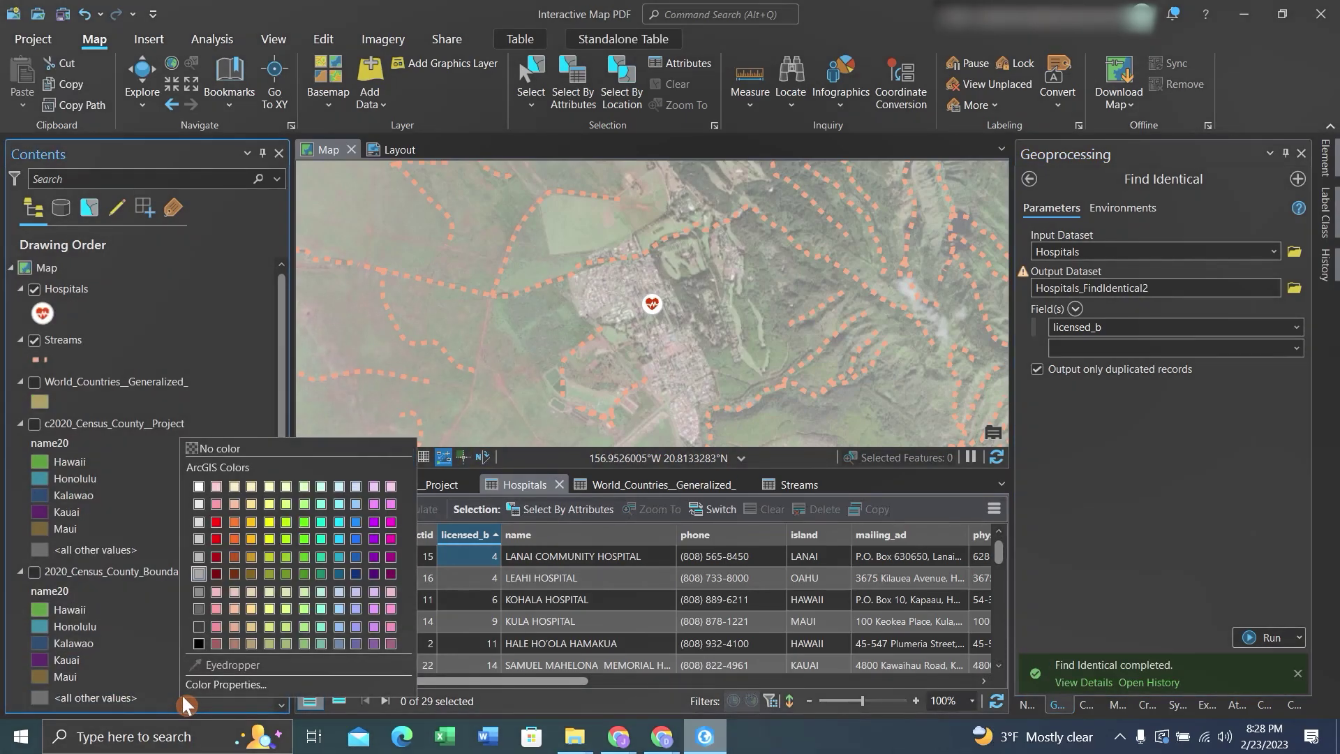
pyautogui.scroll(-3, 143, 670)
pyautogui.click(138, 696)
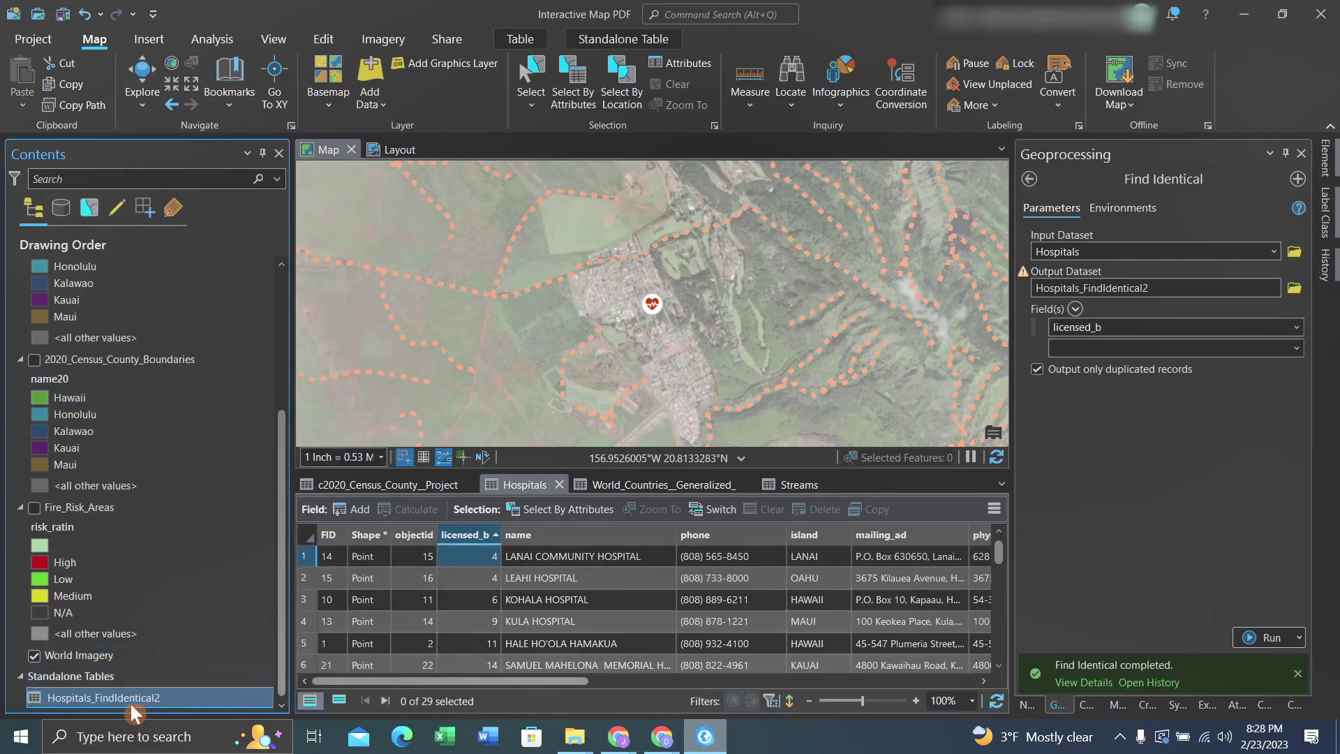
pyautogui.rightClick(138, 696)
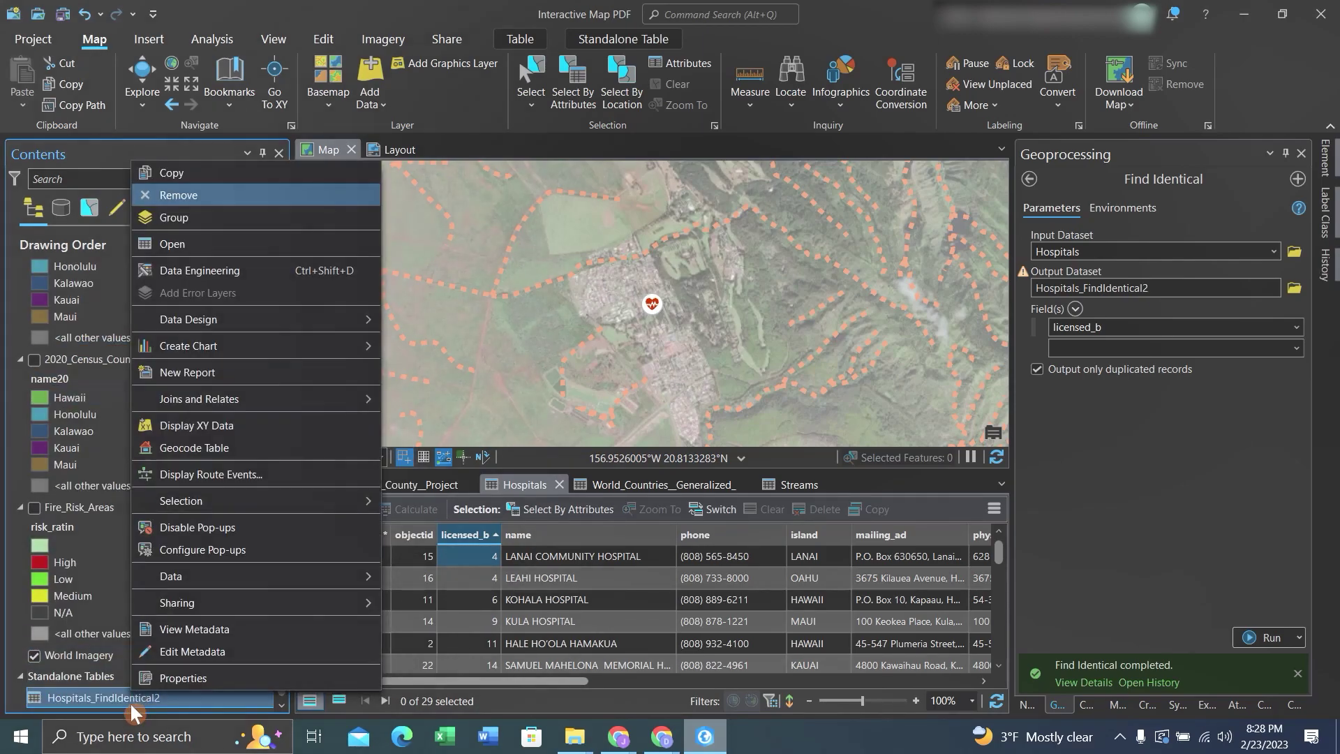
pyautogui.click(236, 250)
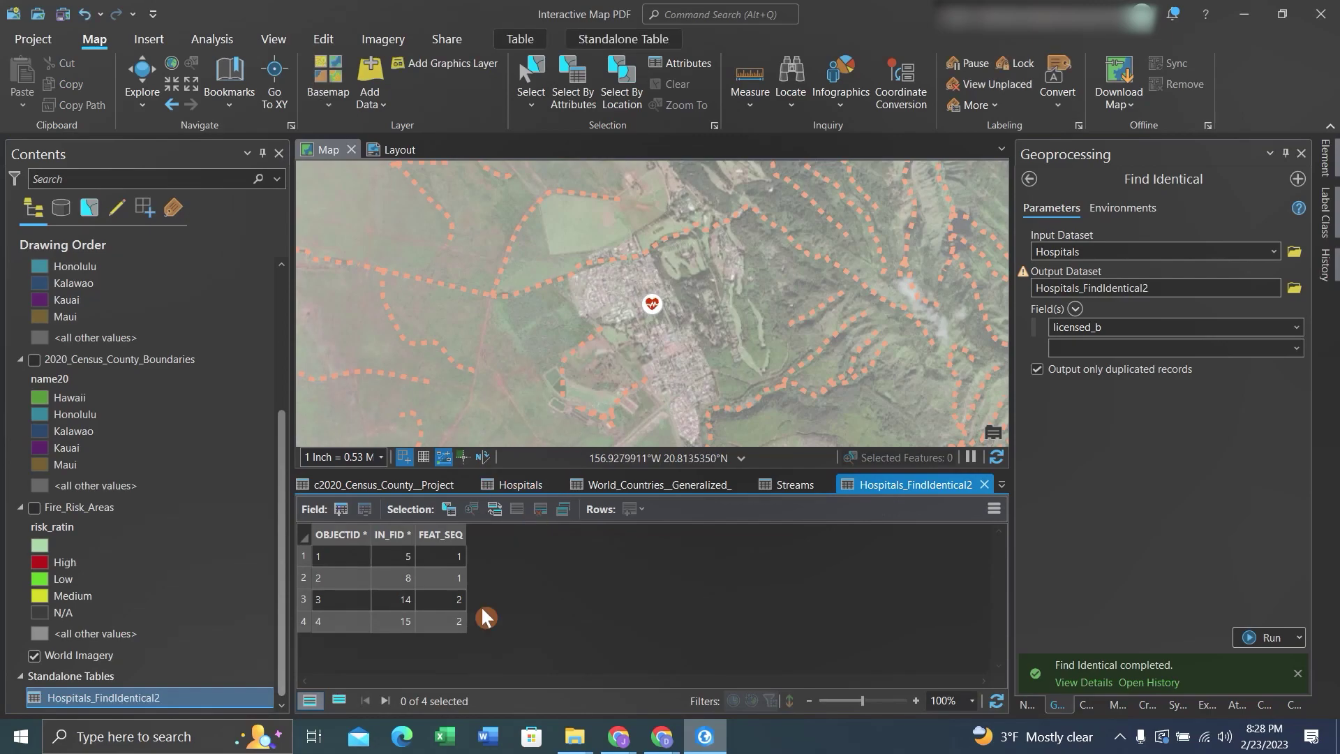
pyautogui.click(396, 555)
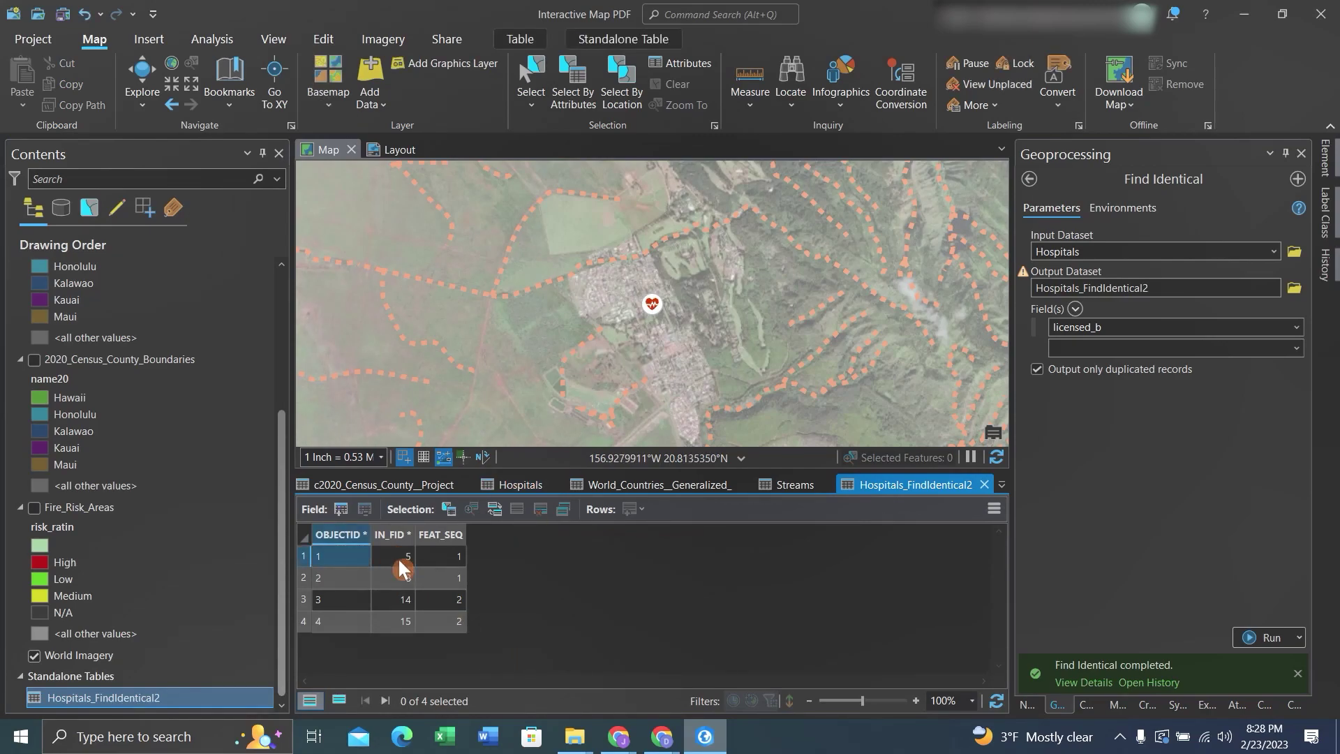
pyautogui.click(491, 484)
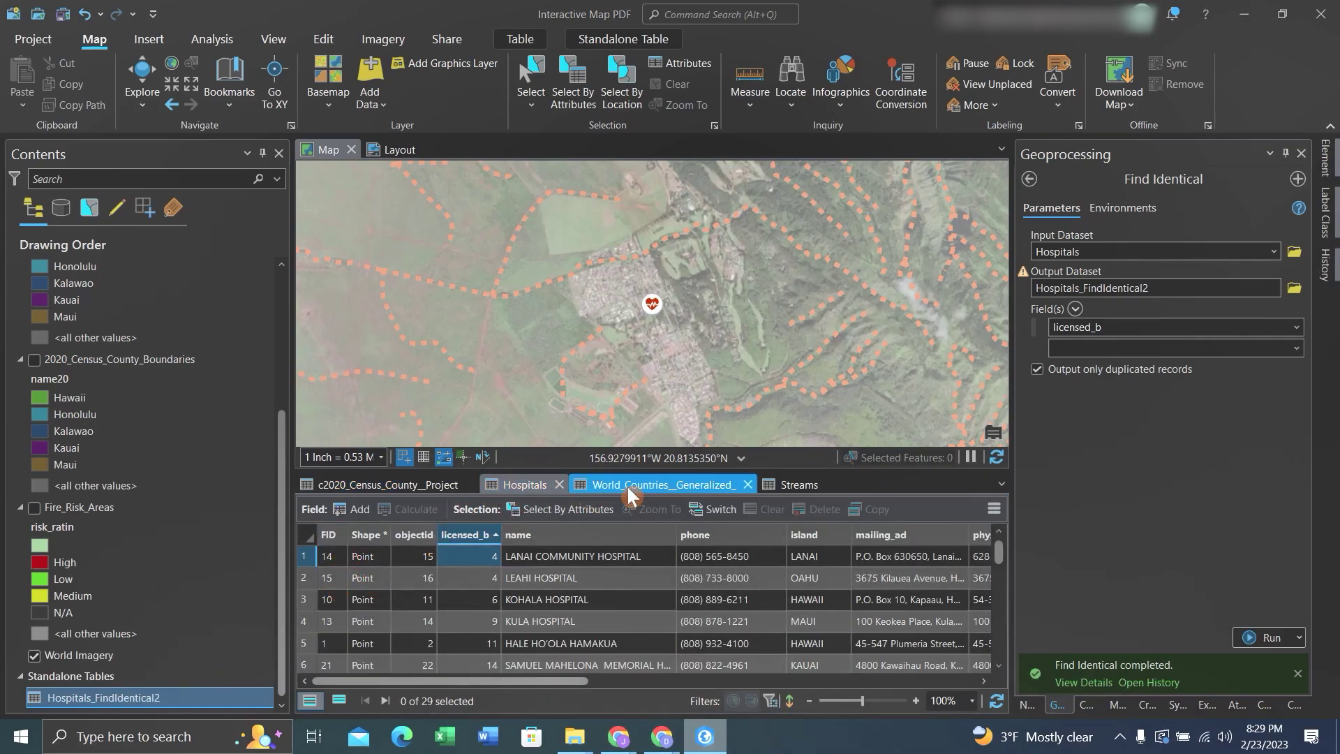
# Undock the Hospitals_FindIdentical2 table into a floating window positioned left, beside the Hospitals table
pyautogui.moveTo(658, 484); pyautogui.dragTo(808, 454)
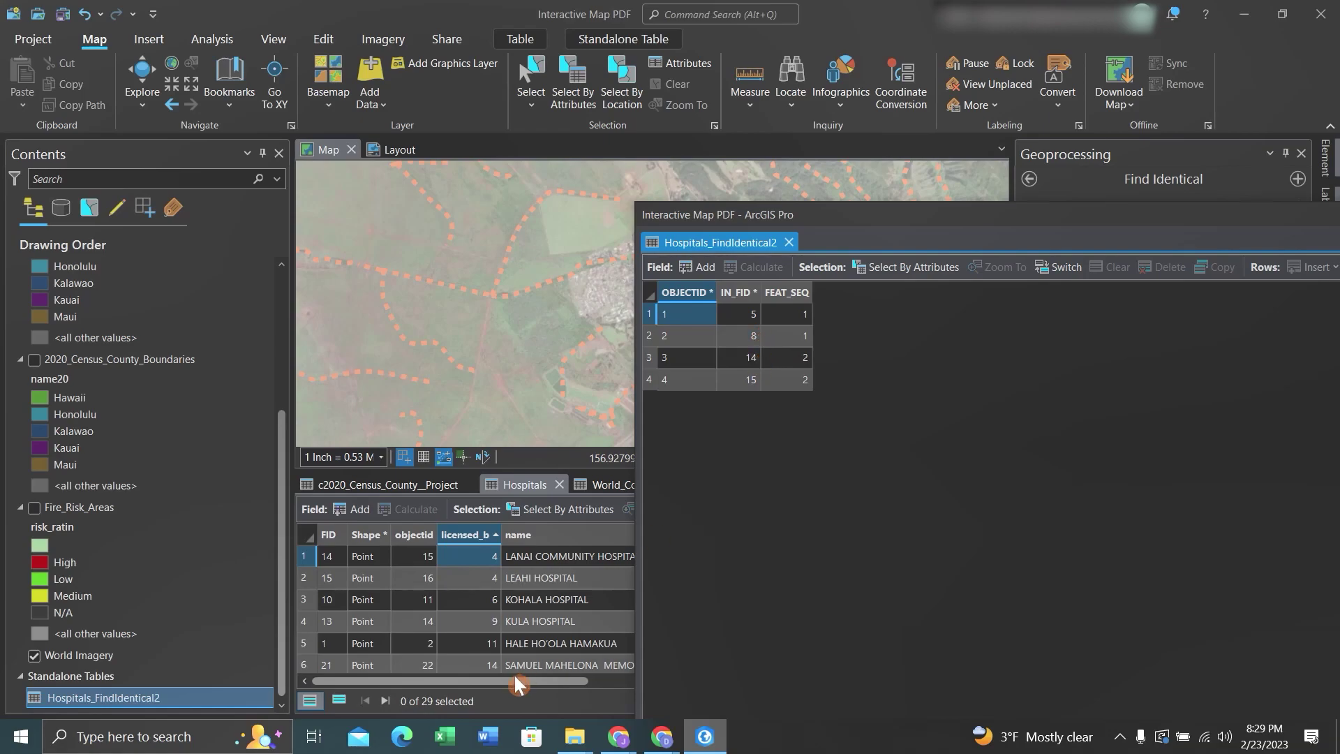
pyautogui.scroll(-4, 434, 628)
pyautogui.scroll(1, 434, 628)
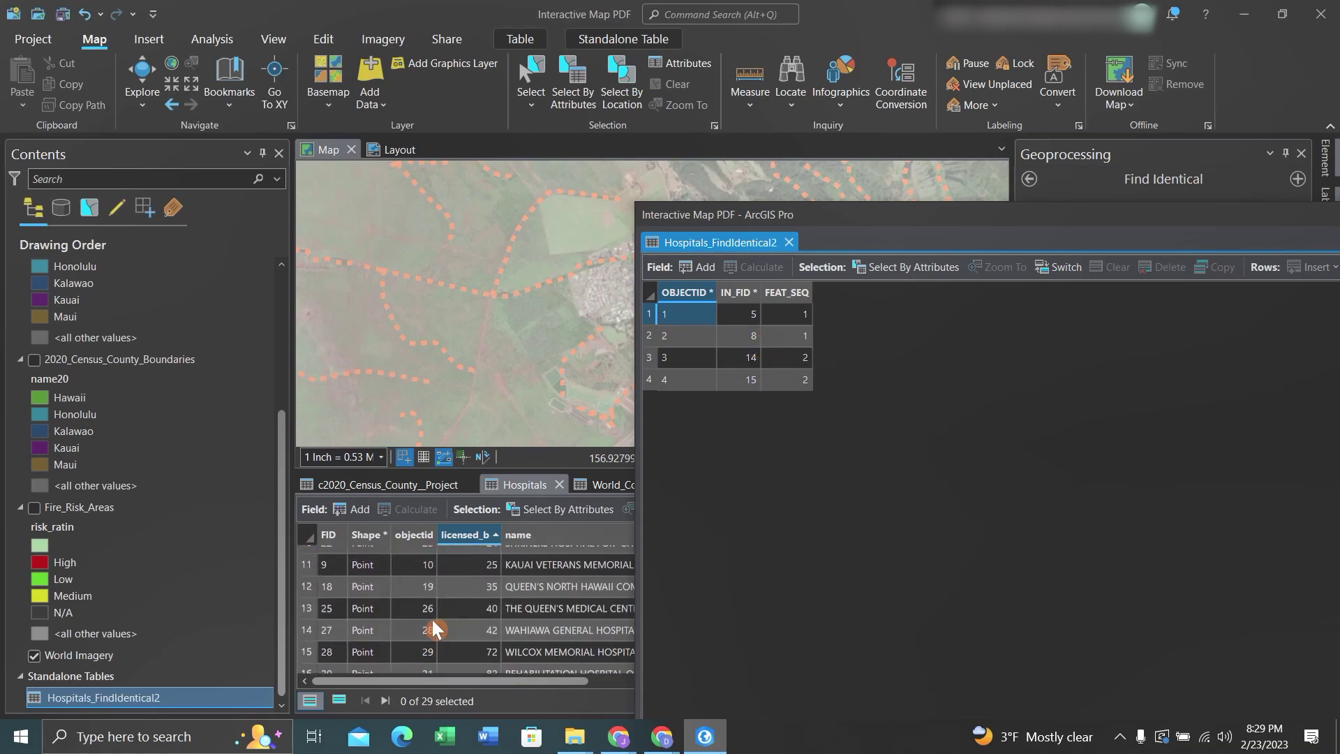
pyautogui.scroll(2, 434, 628)
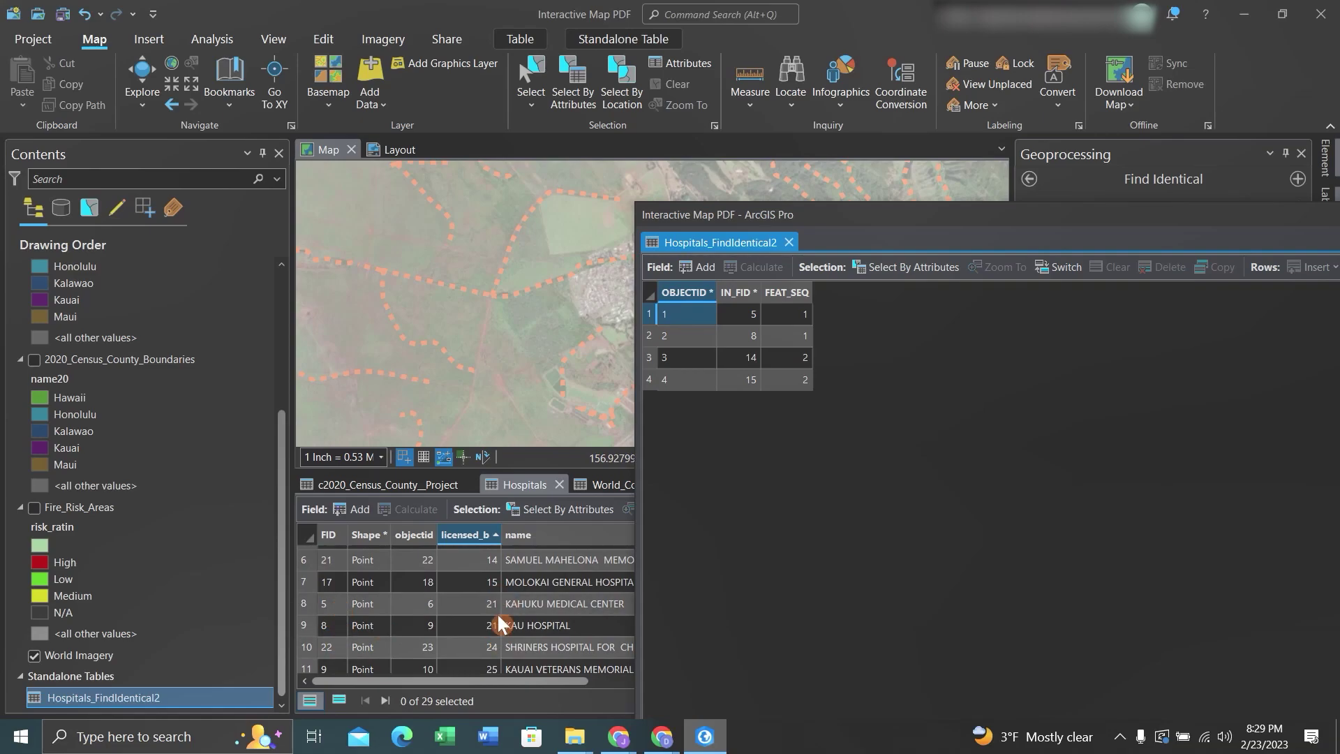
pyautogui.scroll(-5, 349, 635)
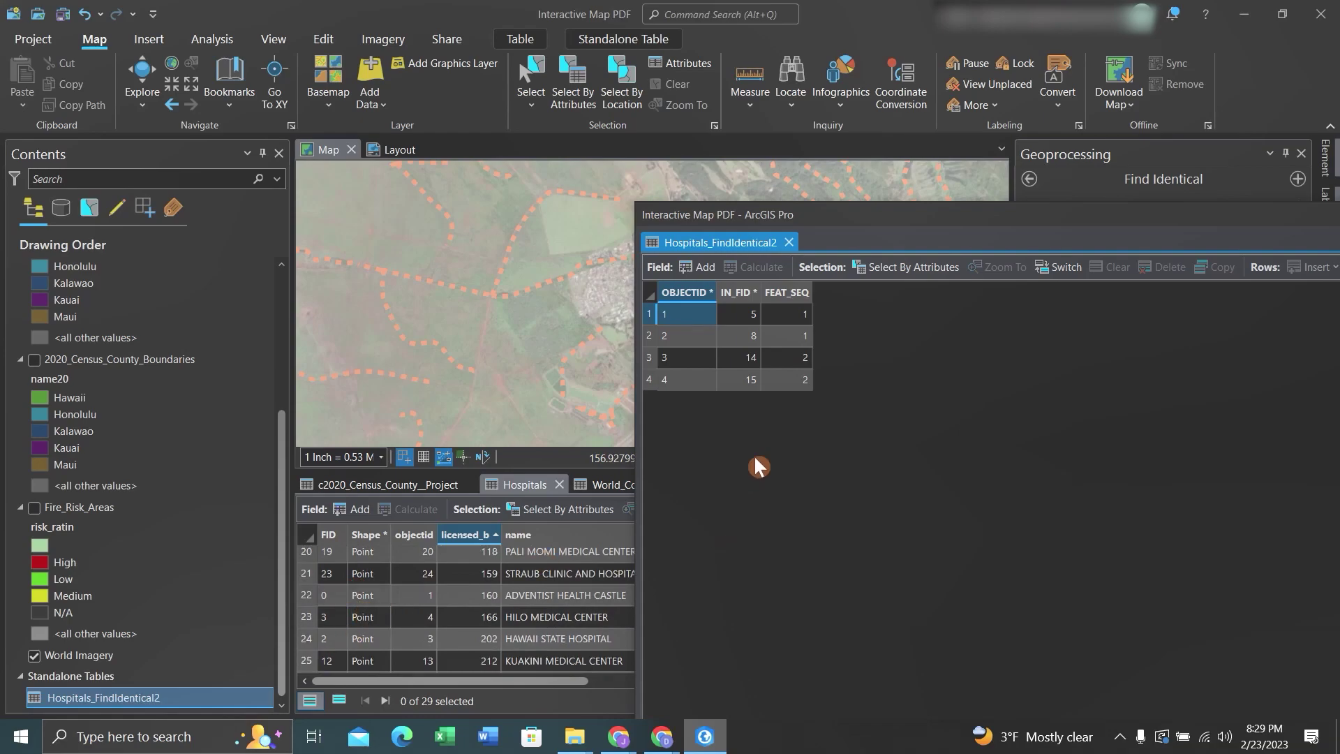
pyautogui.moveTo(870, 229); pyautogui.dragTo(555, 238)
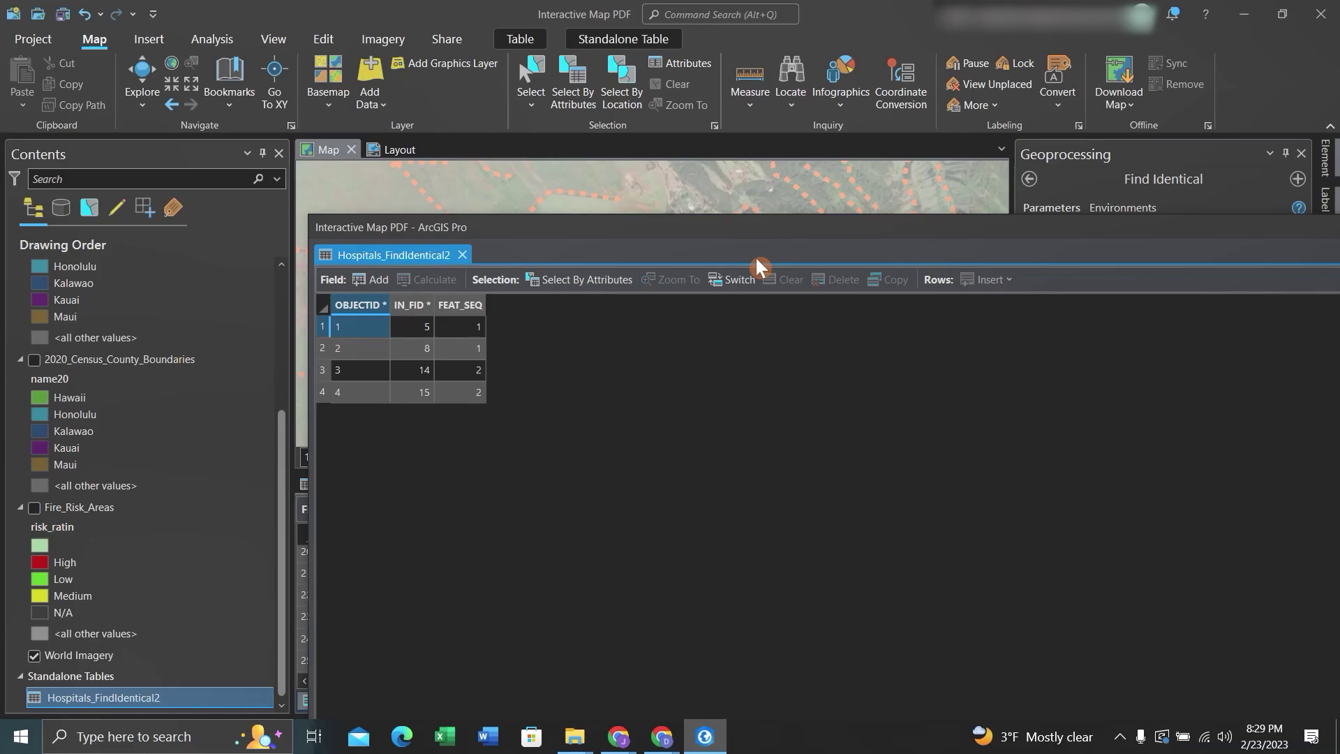